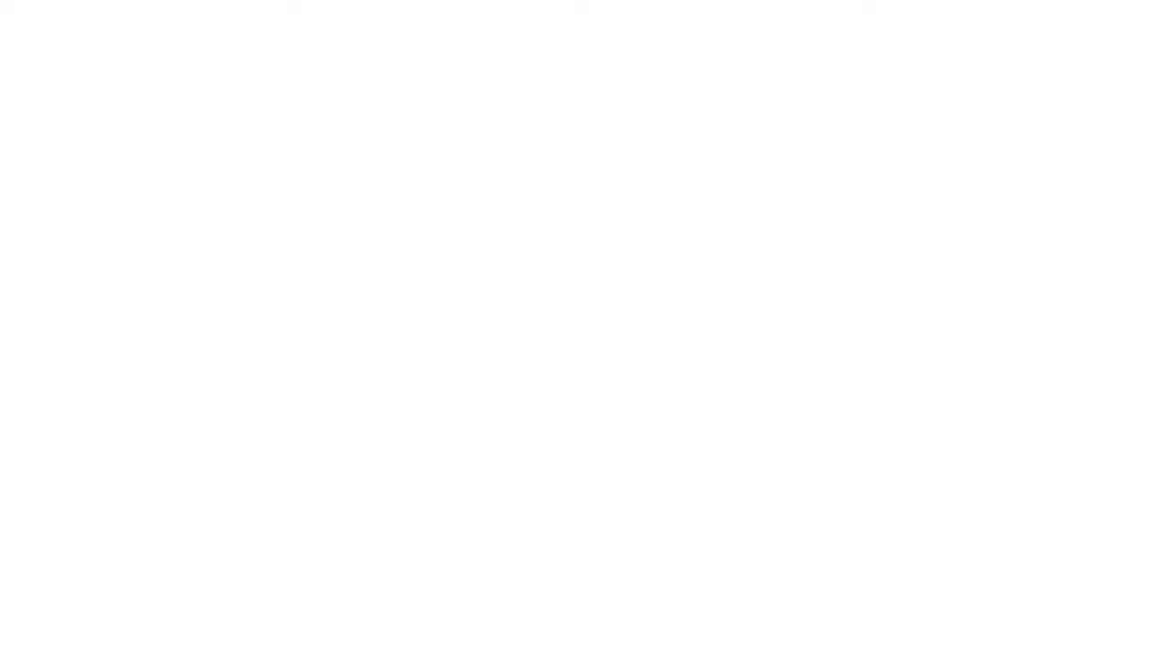
# - Start a new sketch on the Front Plane and choose the Line tool
pyautogui.click(67, 331)
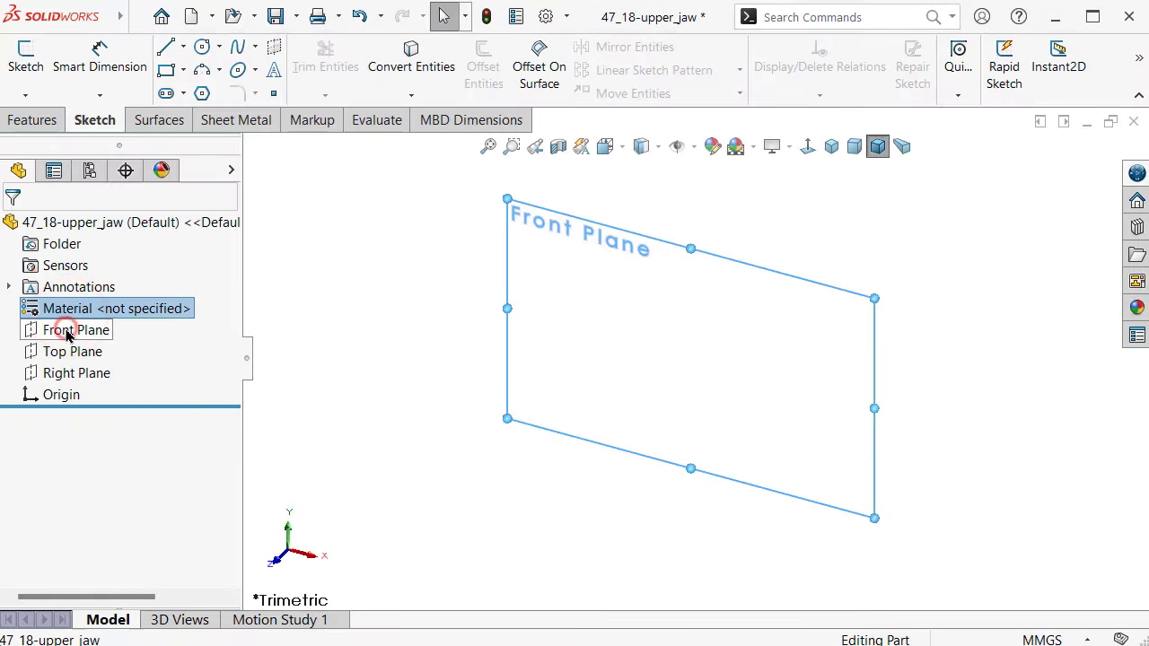
pyautogui.click(81, 302)
pyautogui.press('s')
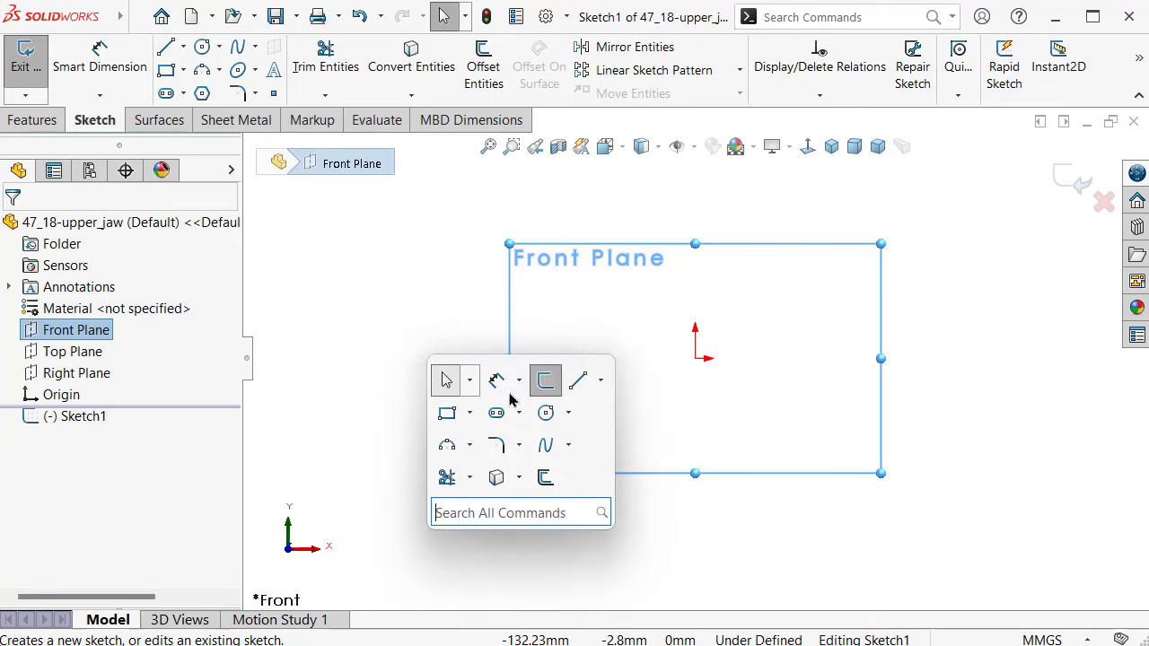
pyautogui.click(577, 379)
# - Draw five connected lines from the origin: a short ledge, then down, left, up and a short top stub
pyautogui.click(664, 362)
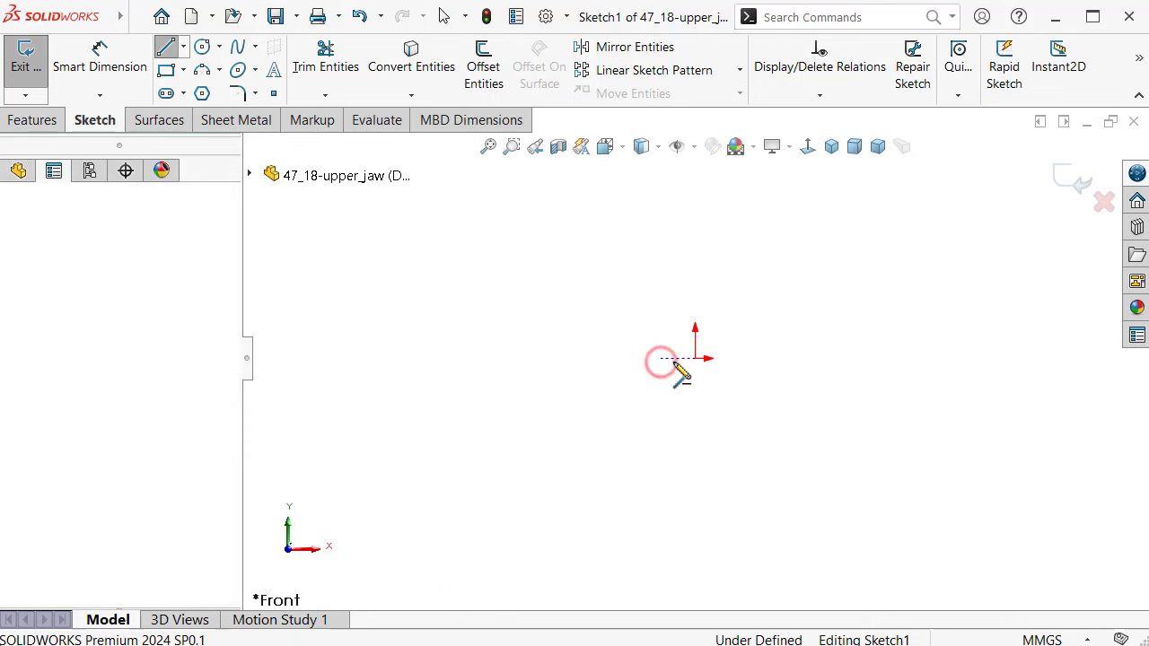
pyautogui.click(695, 358)
pyautogui.click(694, 489)
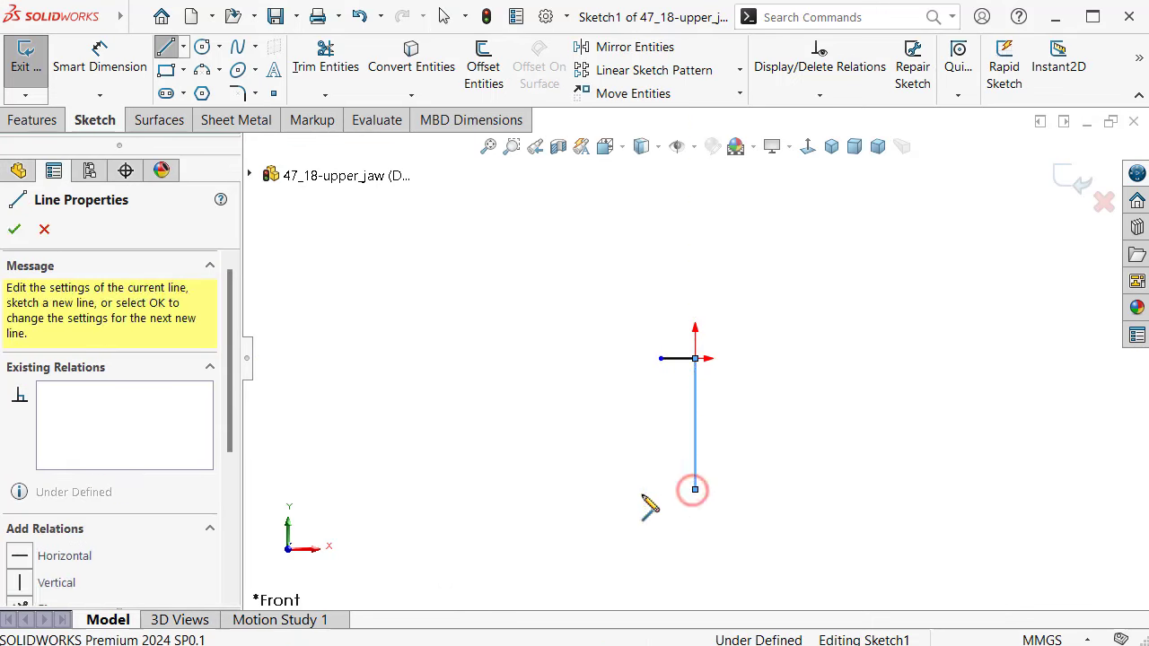
pyautogui.click(420, 489)
pyautogui.click(420, 233)
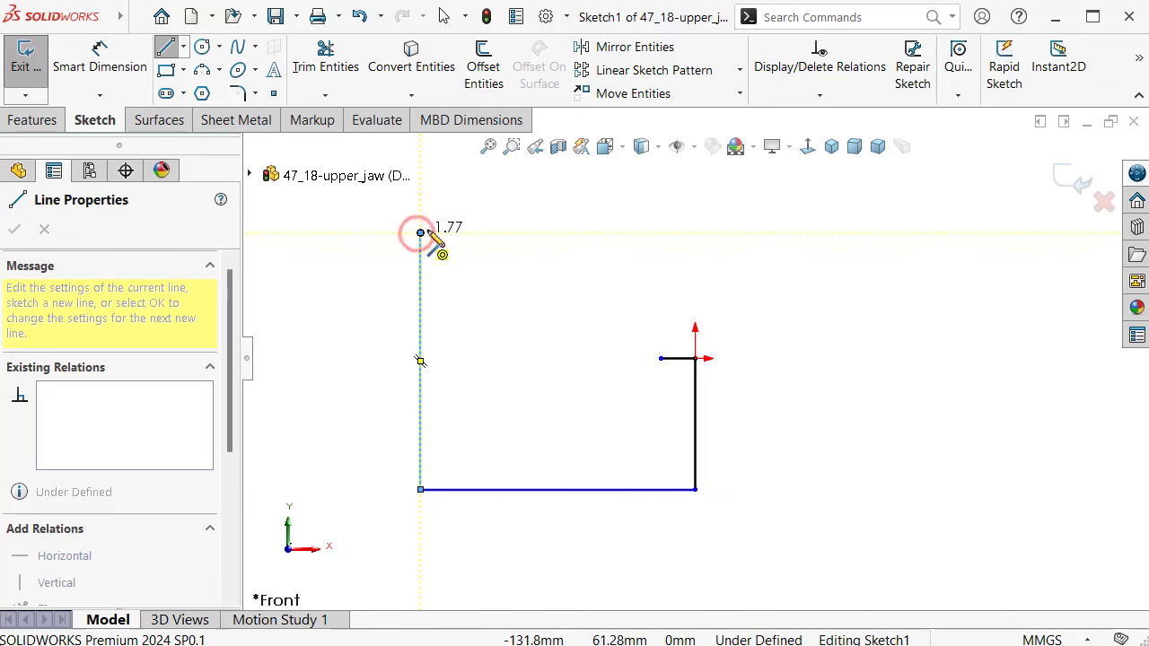
pyautogui.click(438, 233)
pyautogui.click(469, 258)
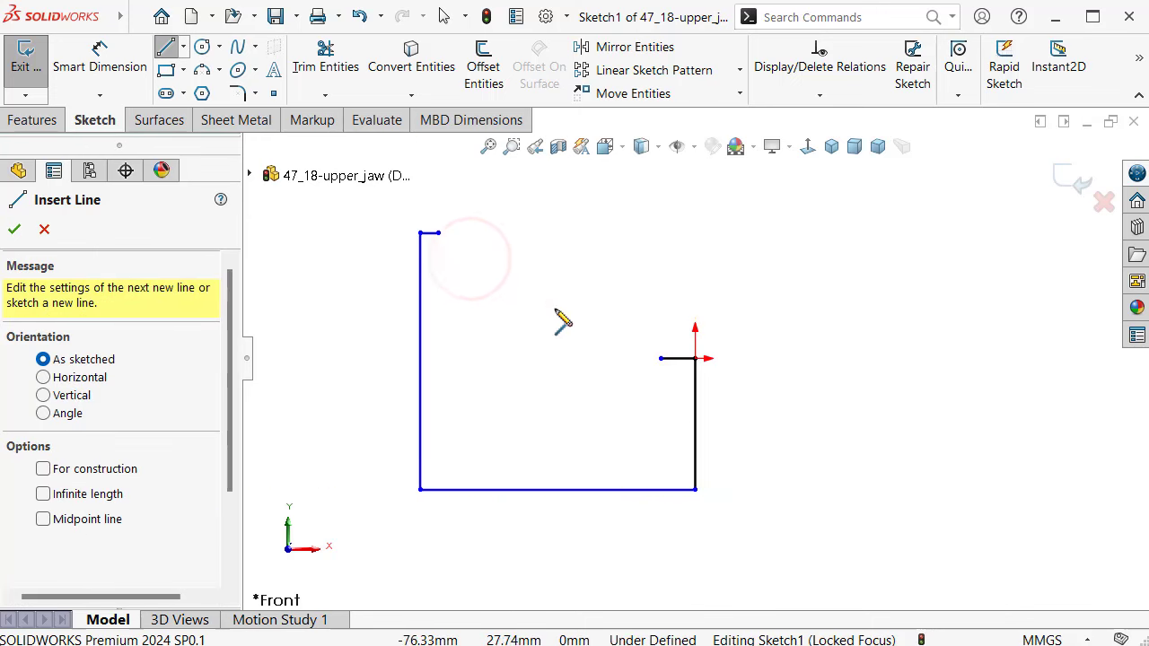
pyautogui.moveTo(562, 321); pyautogui.dragTo(558, 208, button='right')
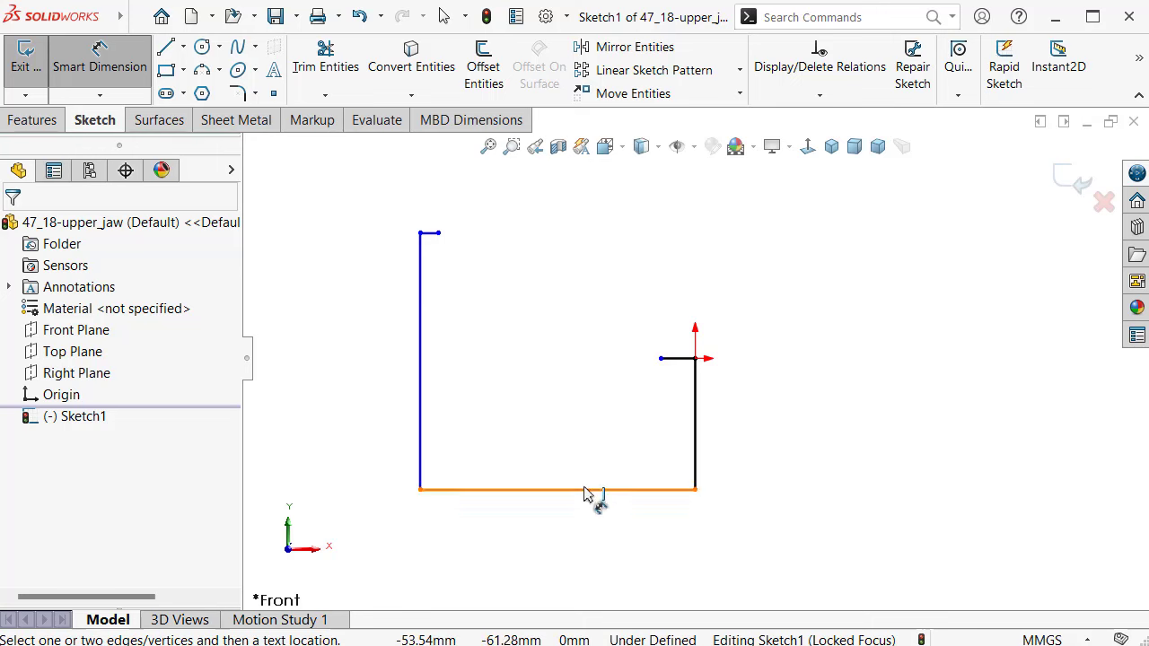
# - Dimension the left line 37, the bottom line 25 and the right line 22
pyautogui.click(422, 399)
pyautogui.click(355, 401)
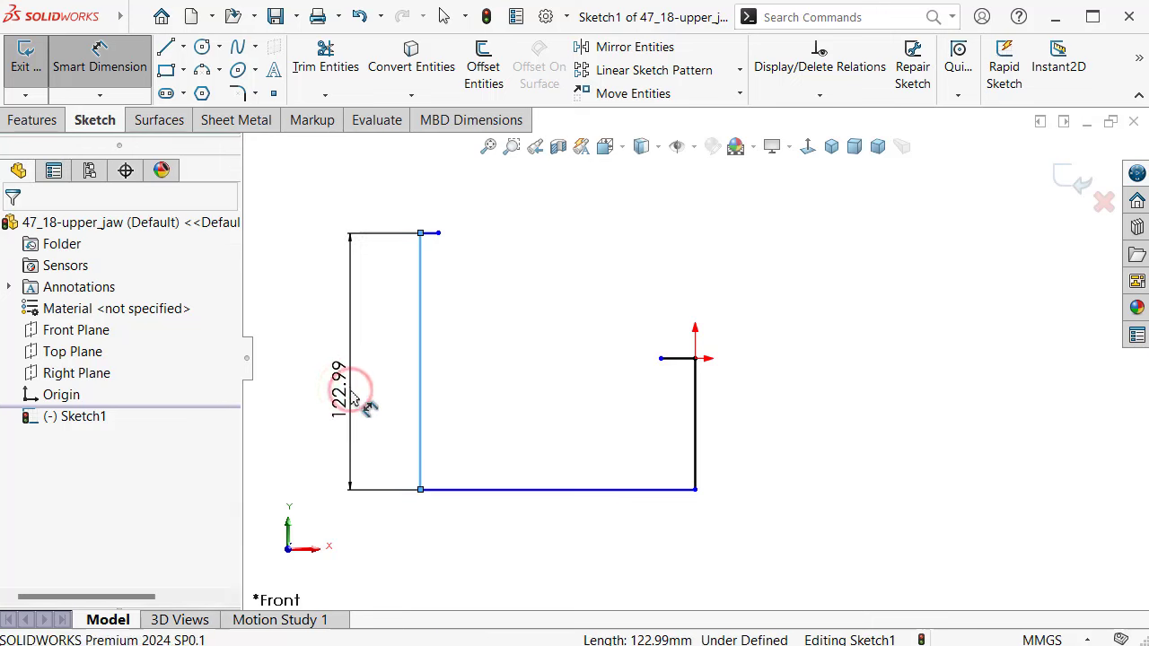
pyautogui.write('37')
pyautogui.press('Return')
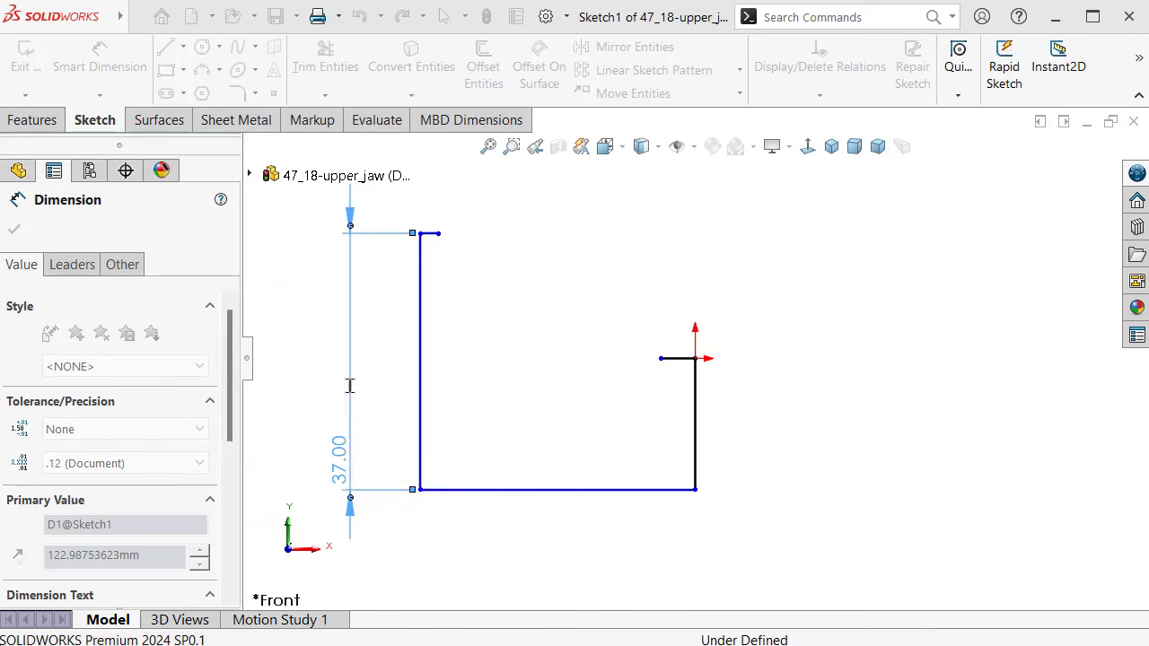
pyautogui.click(510, 489)
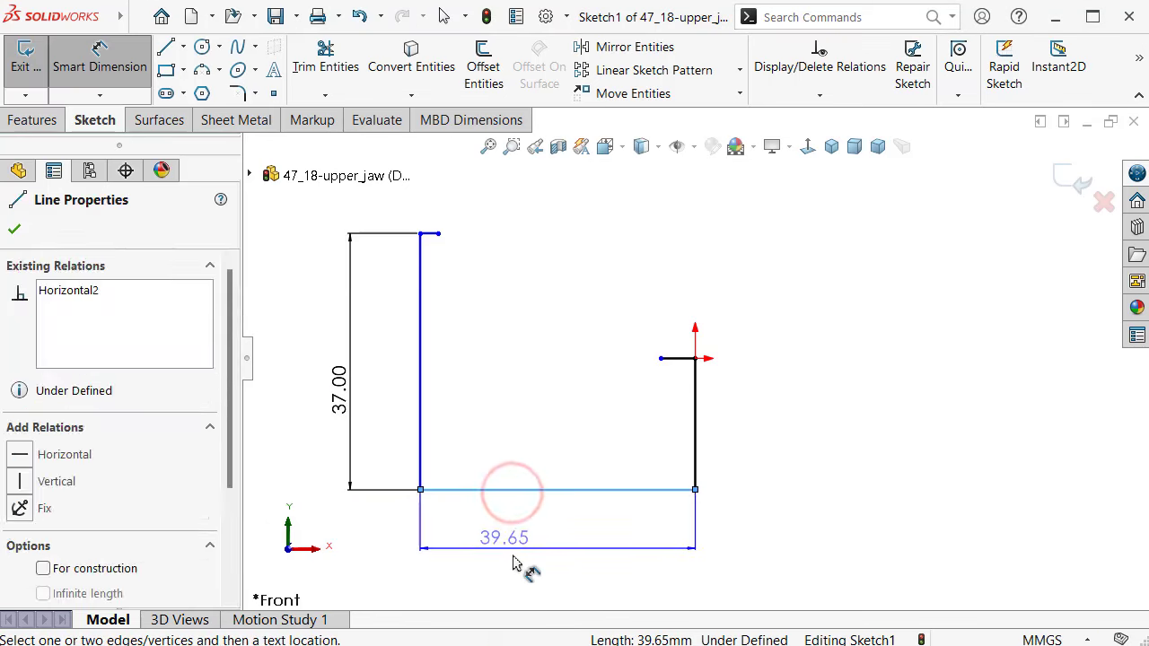
pyautogui.click(513, 563)
pyautogui.write('25')
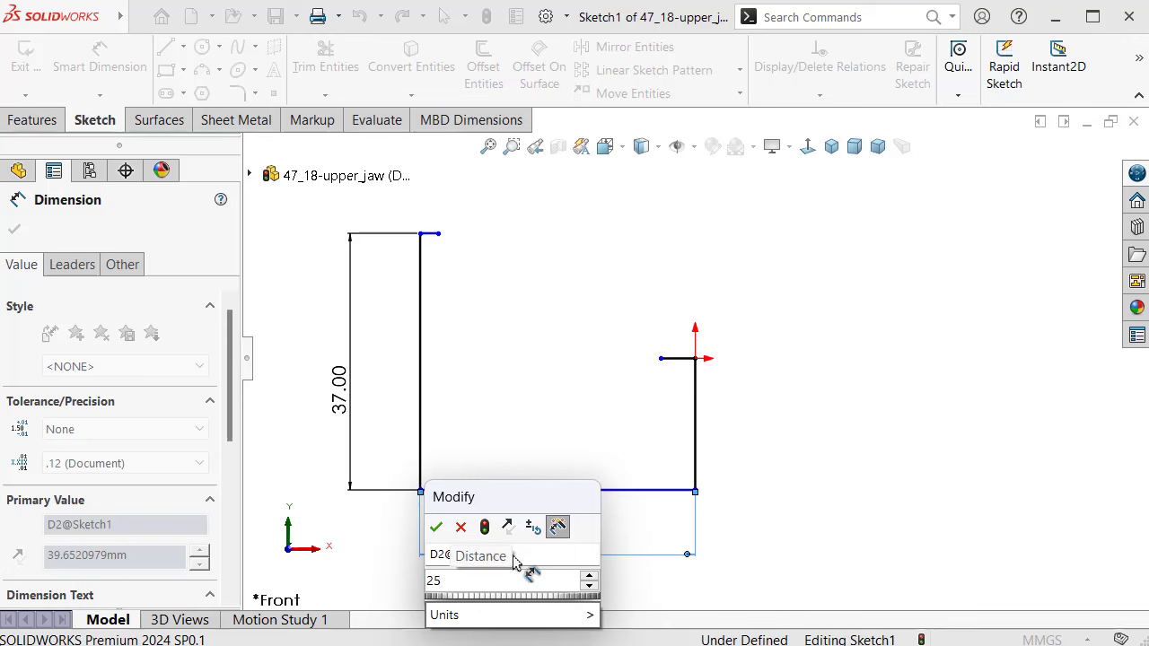
pyautogui.press('Return')
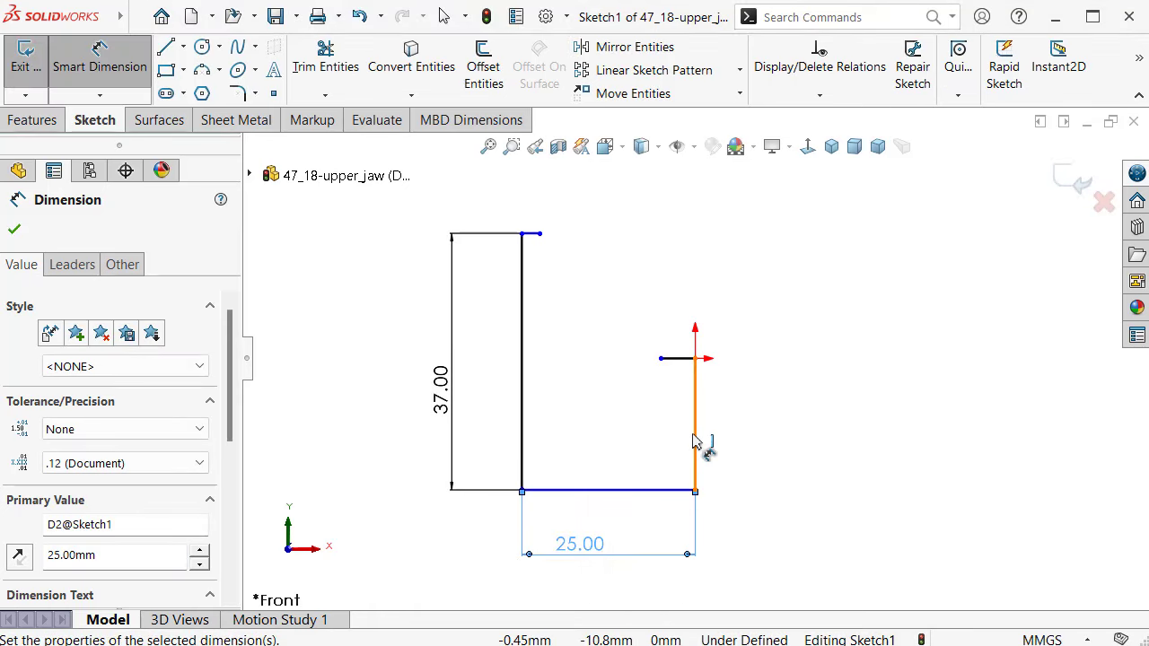
pyautogui.click(693, 439)
pyautogui.click(811, 441)
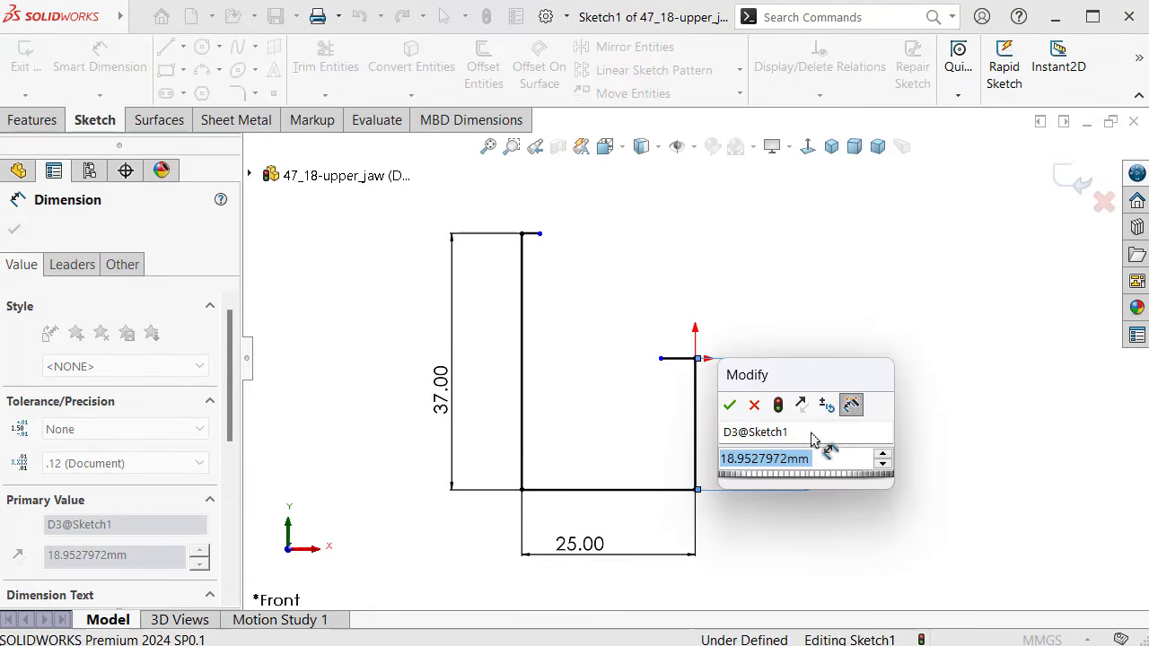
pyautogui.write('22')
pyautogui.press('Return')
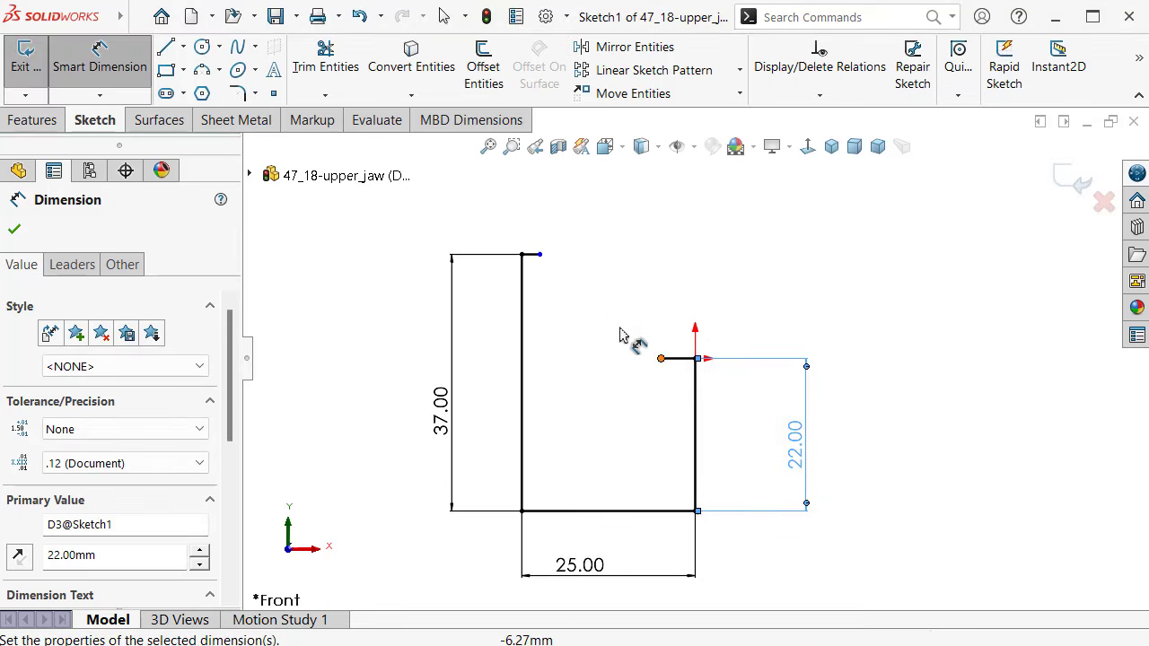
# - Dimension the top stub 4 and the origin ledge 3, then move the 3.00 dimension below the ledge
pyautogui.click(533, 256)
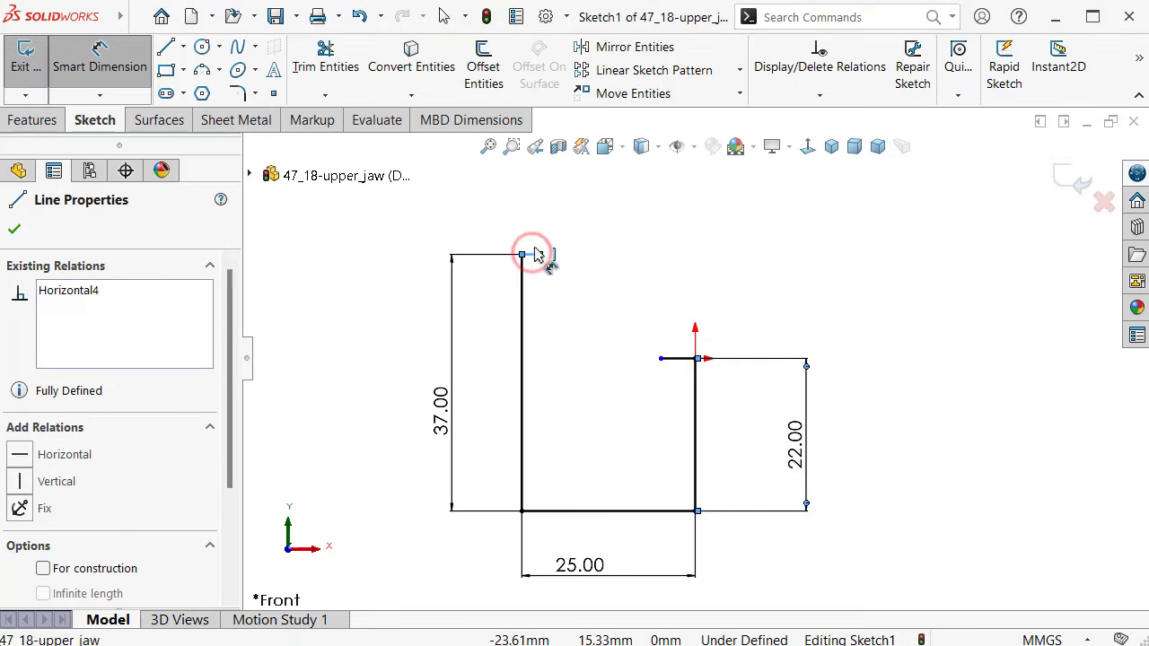
pyautogui.click(534, 224)
pyautogui.write('4')
pyautogui.press('Return')
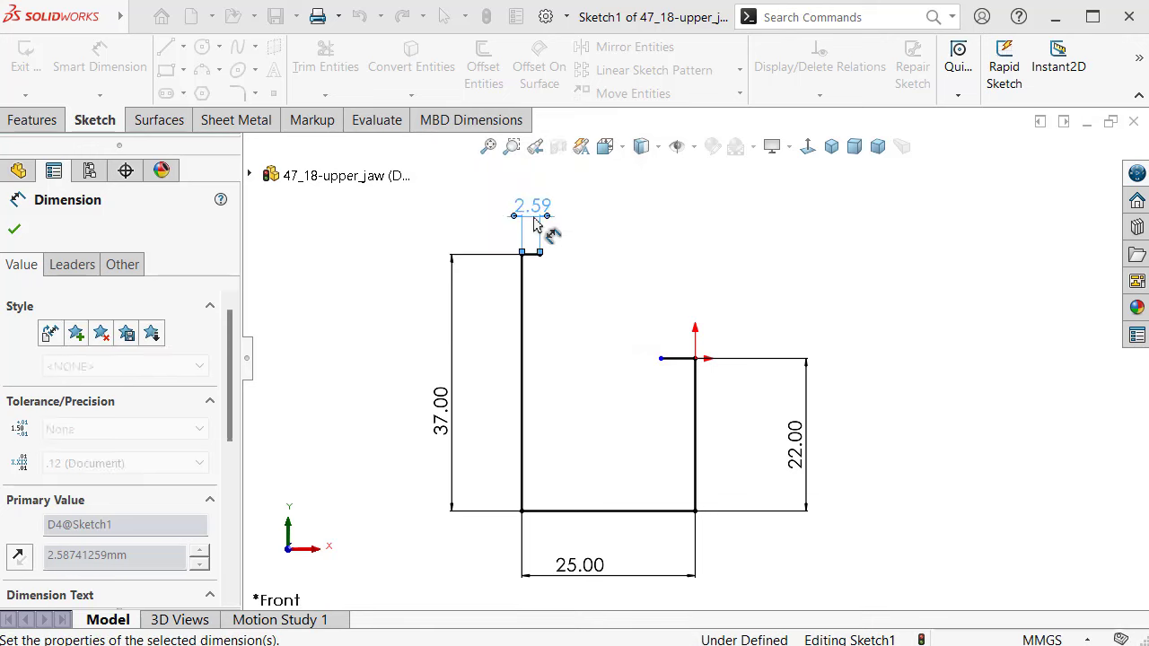
pyautogui.click(673, 364)
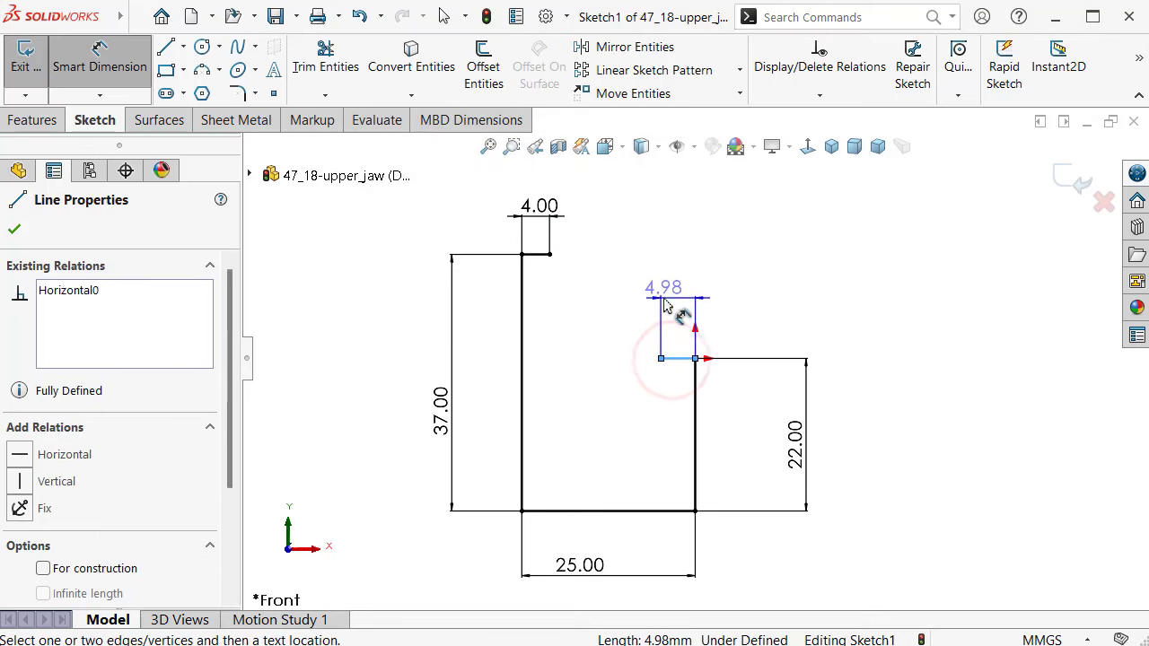
pyautogui.click(797, 289)
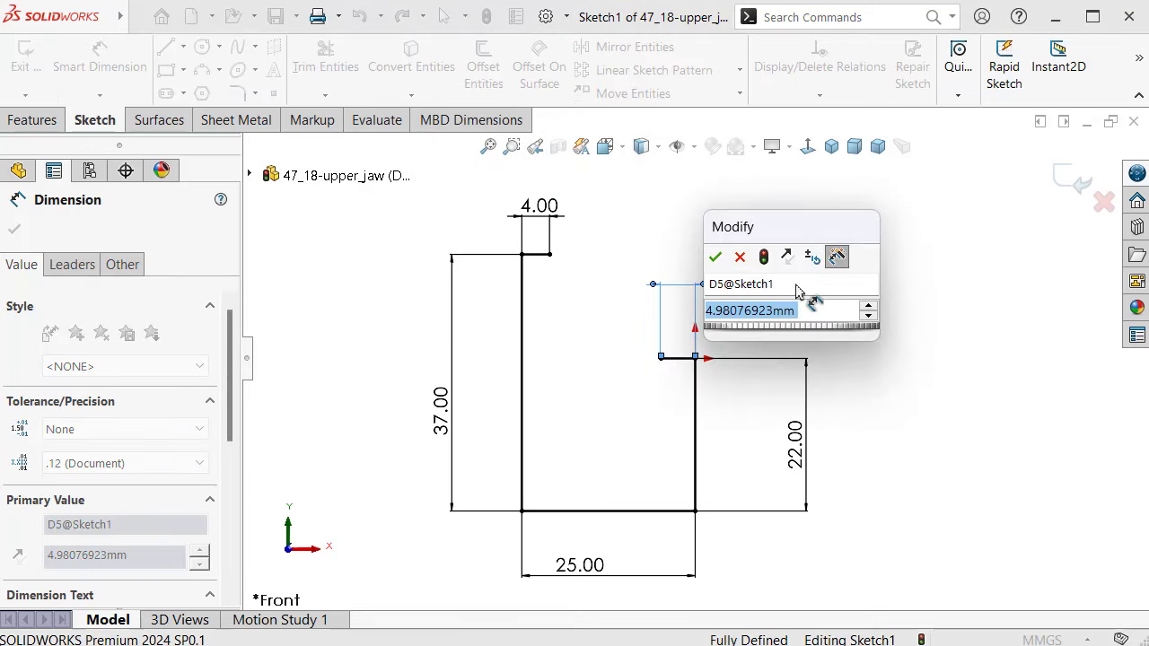
pyautogui.write('3')
pyautogui.press('Return')
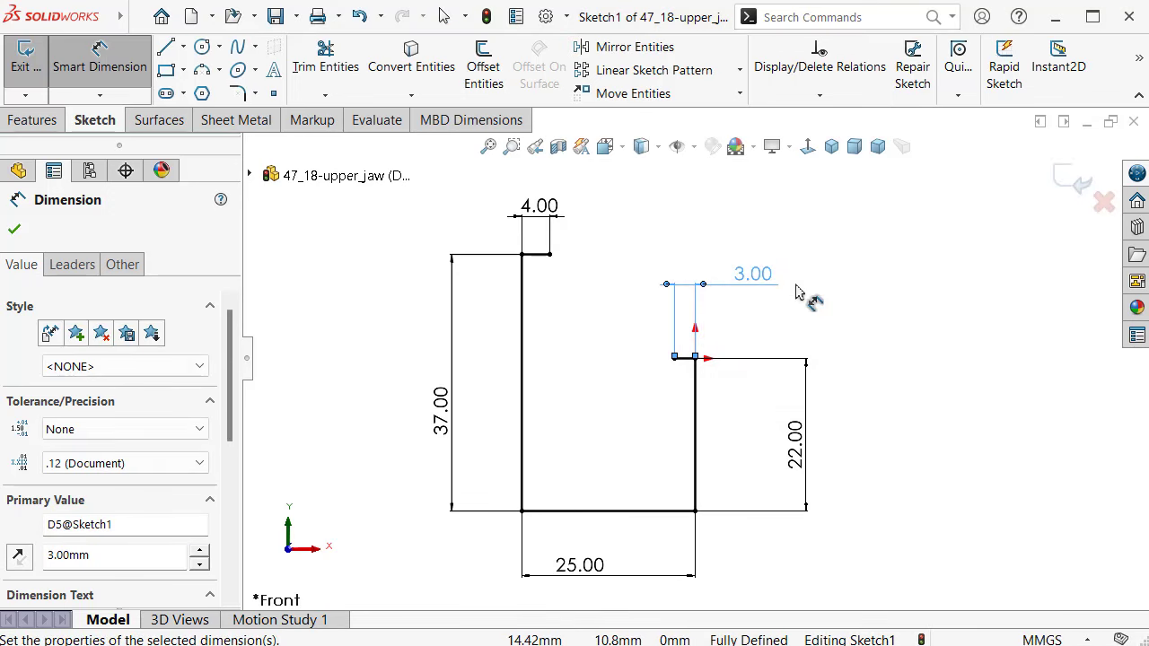
pyautogui.click(976, 310)
pyautogui.scroll(-2, 687, 320)
pyautogui.scroll(-2, 692, 371)
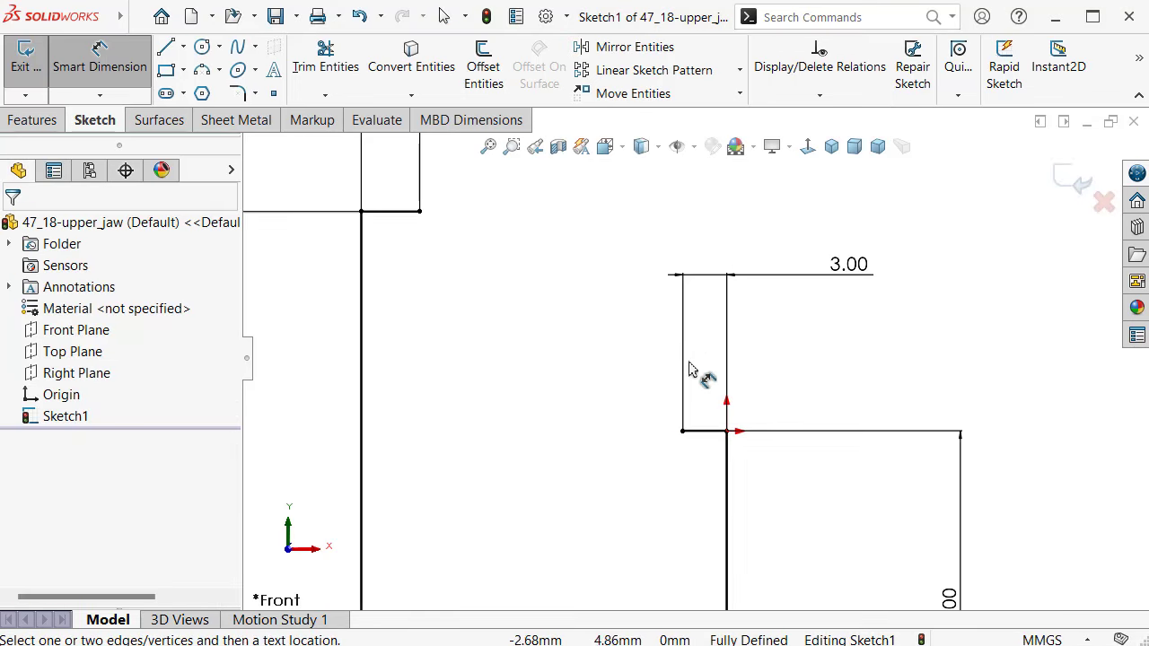
pyautogui.press('Escape')
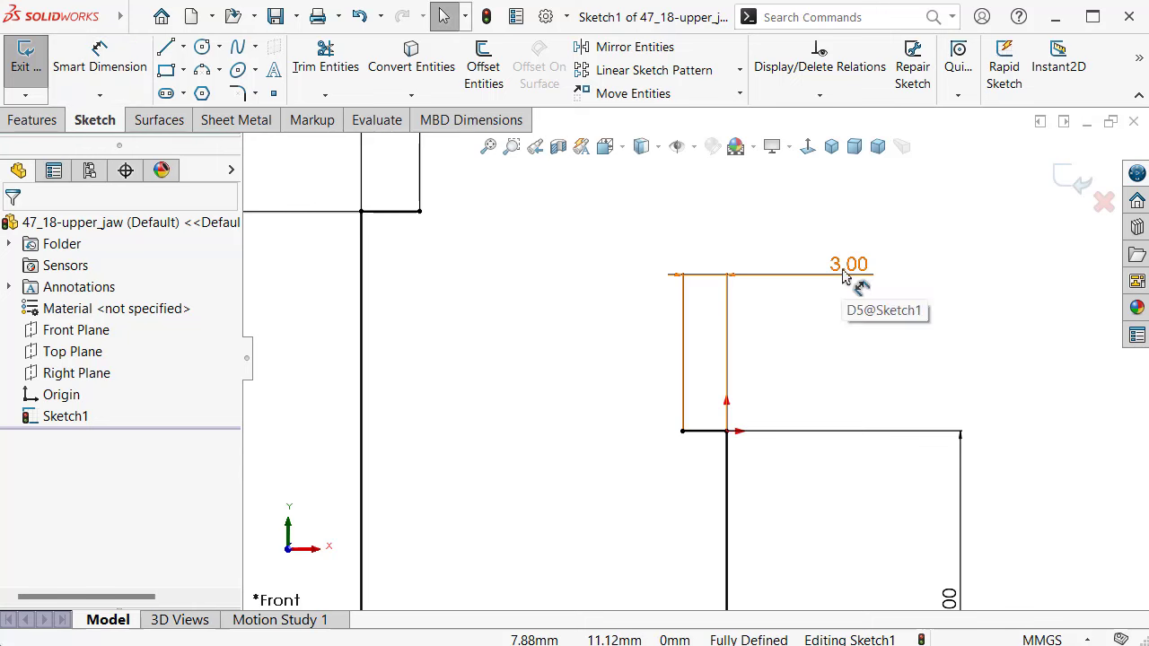
pyautogui.moveTo(843, 287); pyautogui.dragTo(872, 505)
pyautogui.click(902, 346)
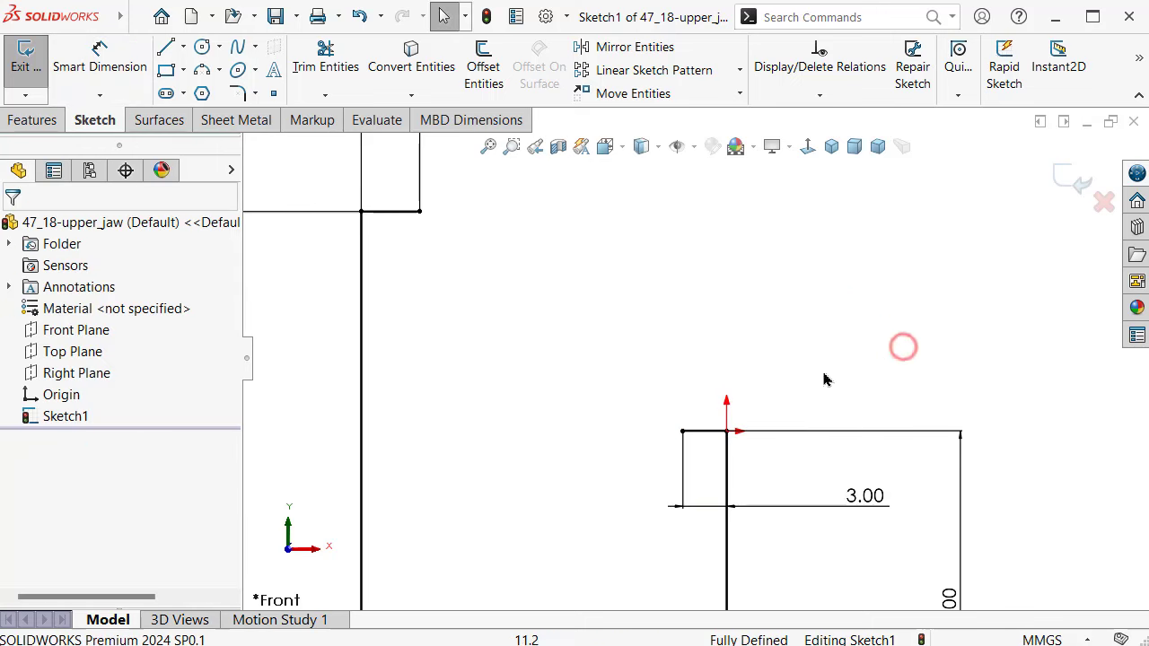
# - Draw a small step at the ledge's left end: a short vertical line up, then a horizontal line left
pyautogui.scroll(1, 687, 350)
pyautogui.press('s')
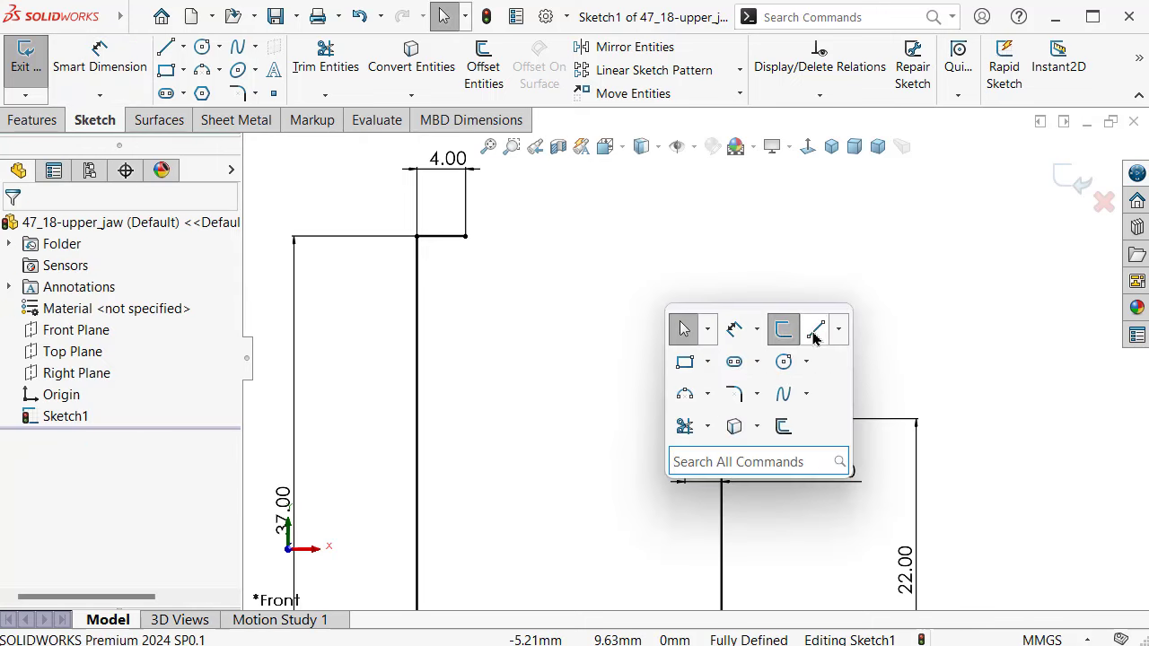
pyautogui.click(815, 332)
pyautogui.click(685, 418)
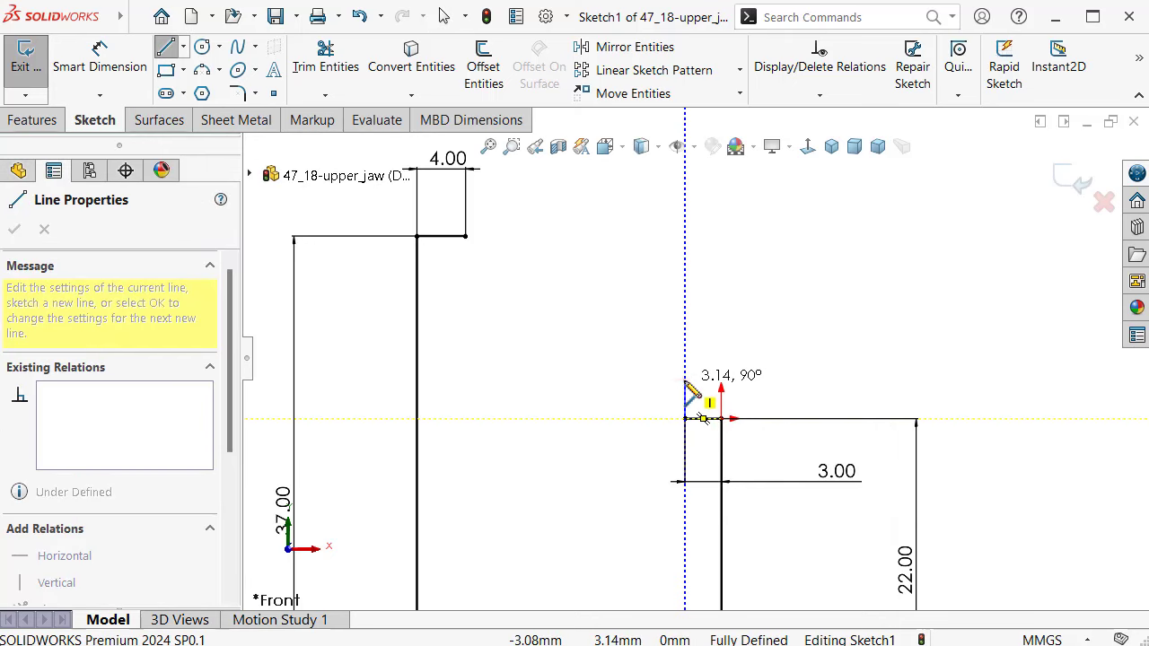
pyautogui.click(685, 379)
pyautogui.doubleClick(636, 379)
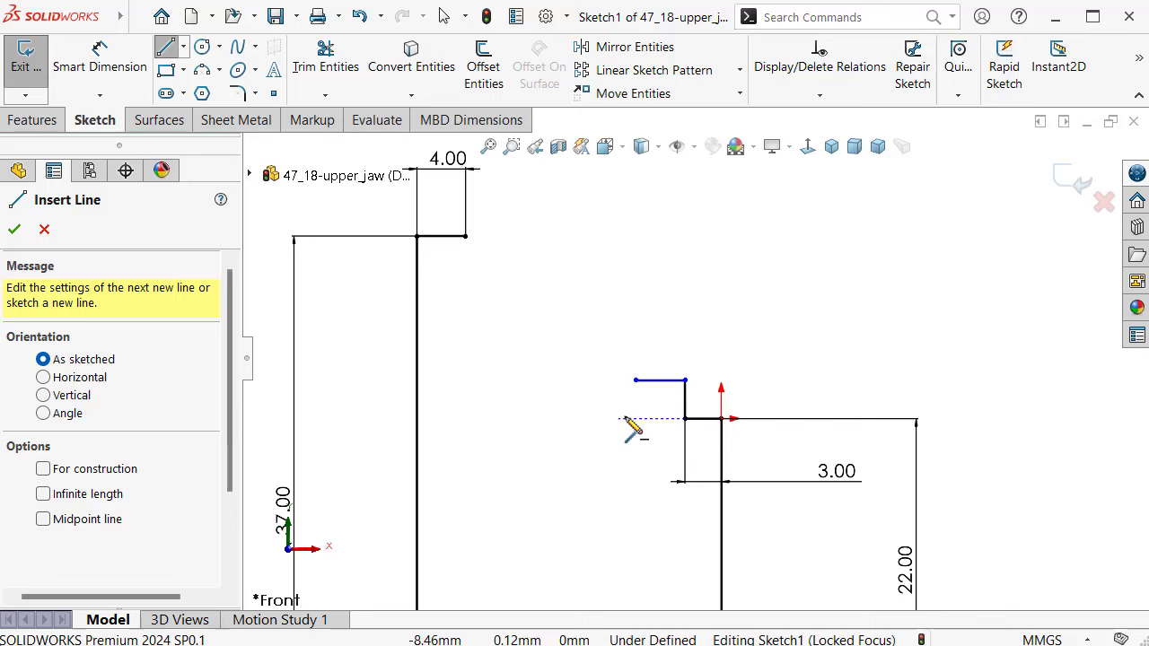
pyautogui.press('Escape')
# - Make the two step lines equal and dimension the step width to 4.5
pyautogui.click(686, 402)
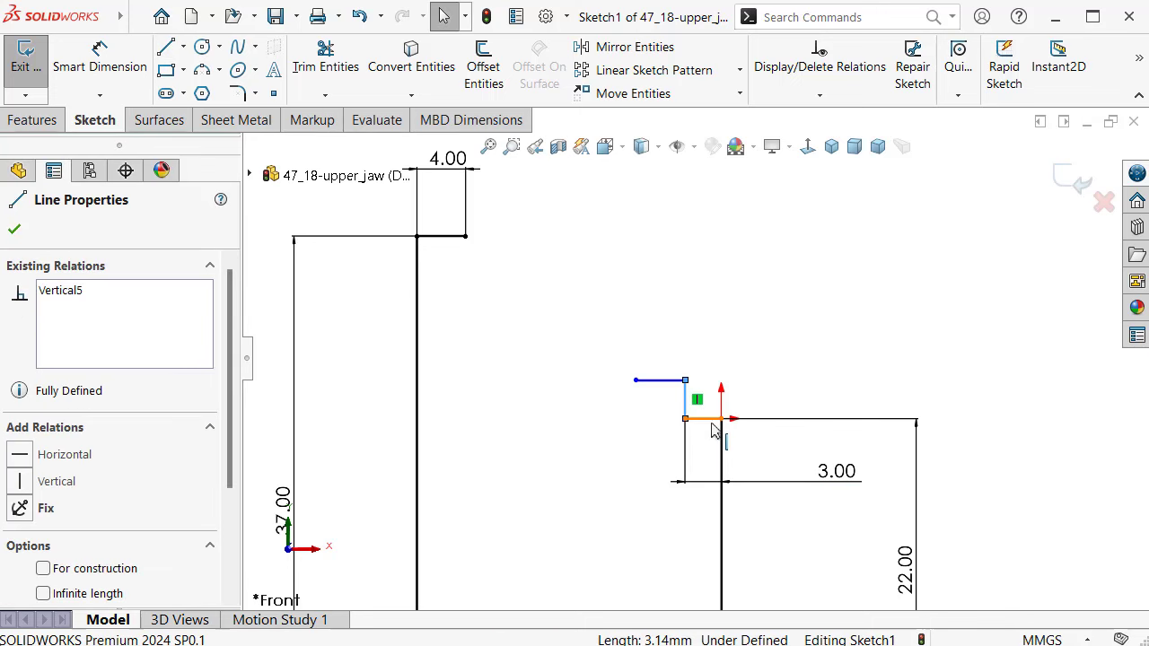
pyautogui.keyDown('ctrl'); pyautogui.click(711, 422); pyautogui.keyUp('ctrl')
pyautogui.click(888, 366)
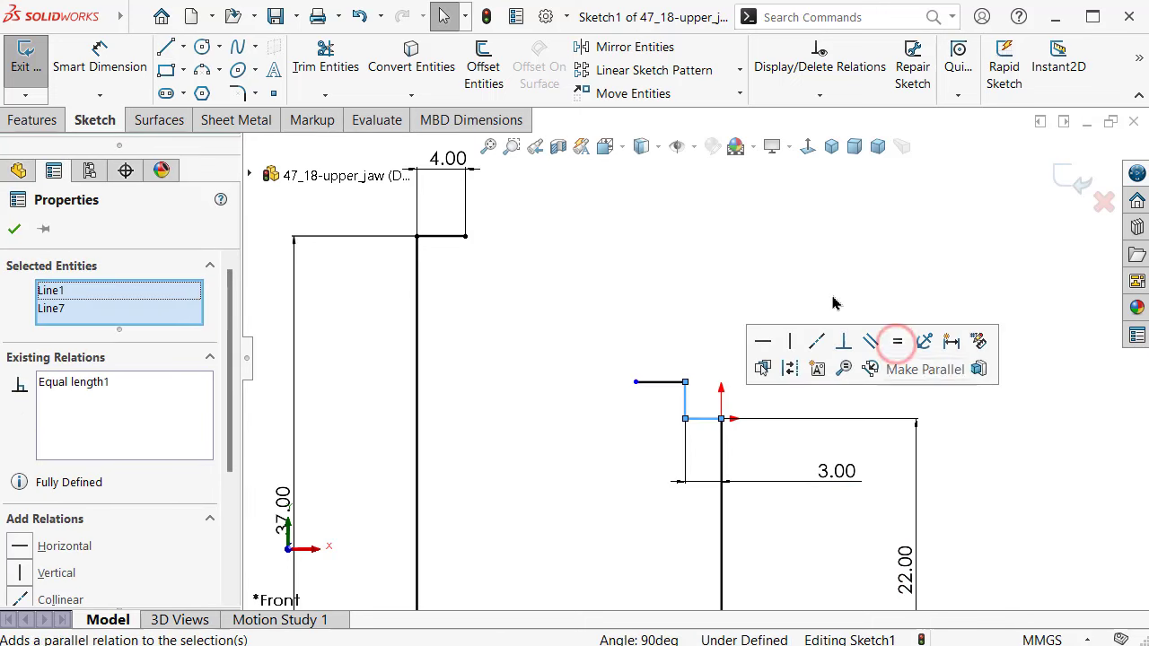
pyautogui.click(783, 257)
pyautogui.moveTo(877, 346); pyautogui.dragTo(877, 269, button='right')
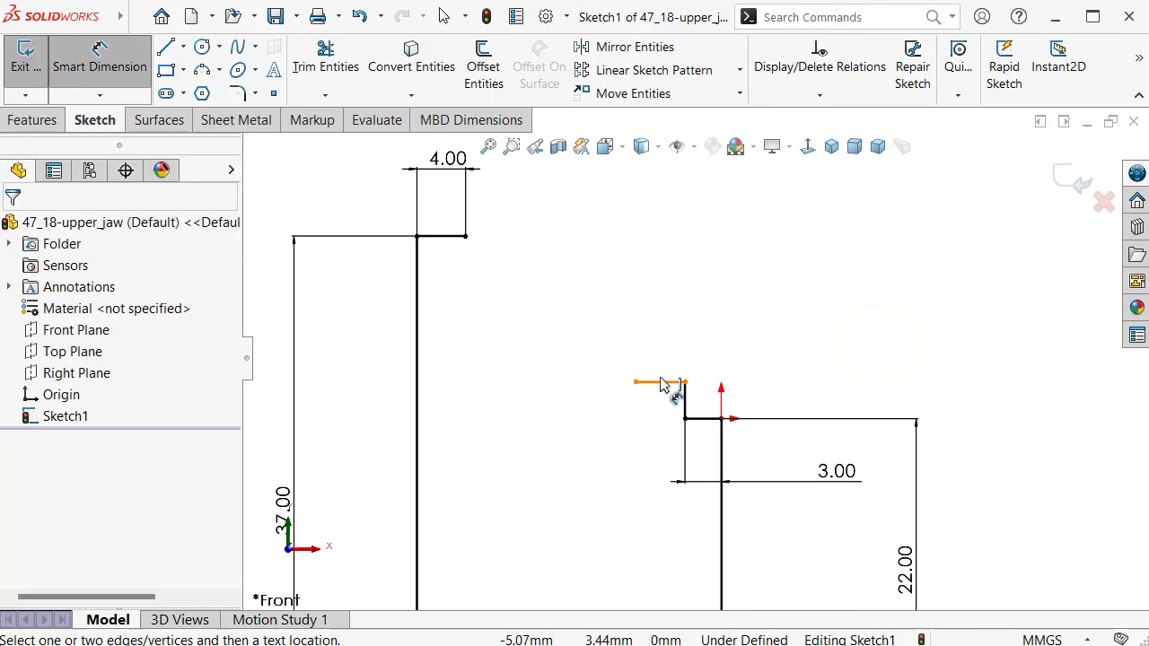
pyautogui.click(660, 381)
pyautogui.click(804, 334)
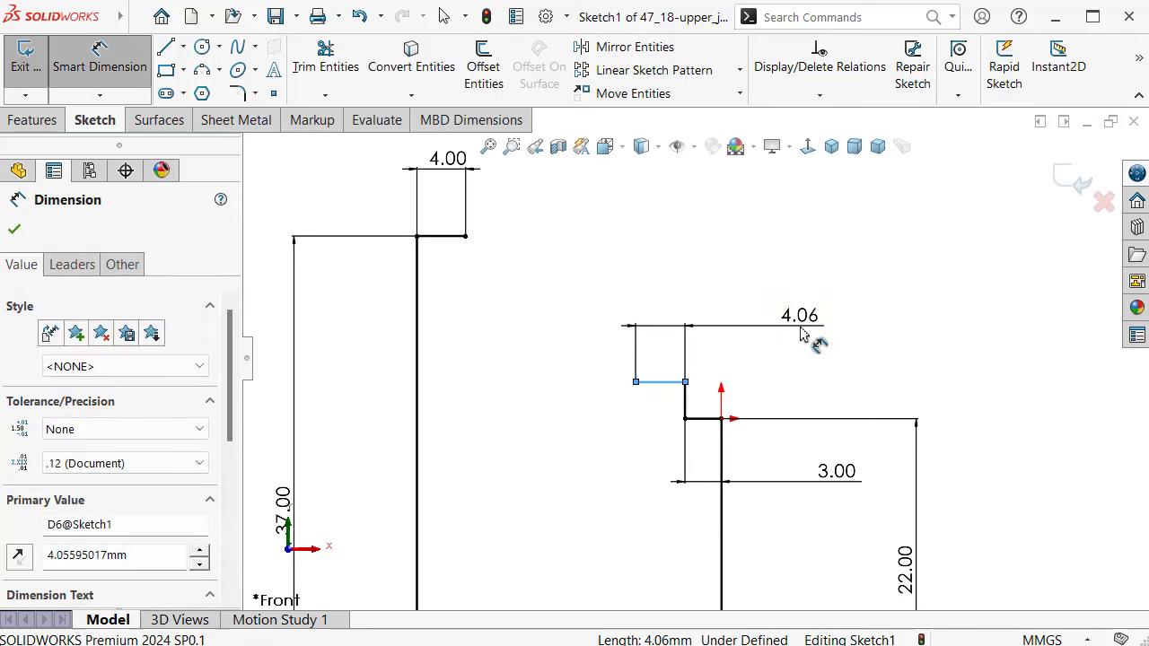
pyautogui.write('4.5')
pyautogui.press('Return')
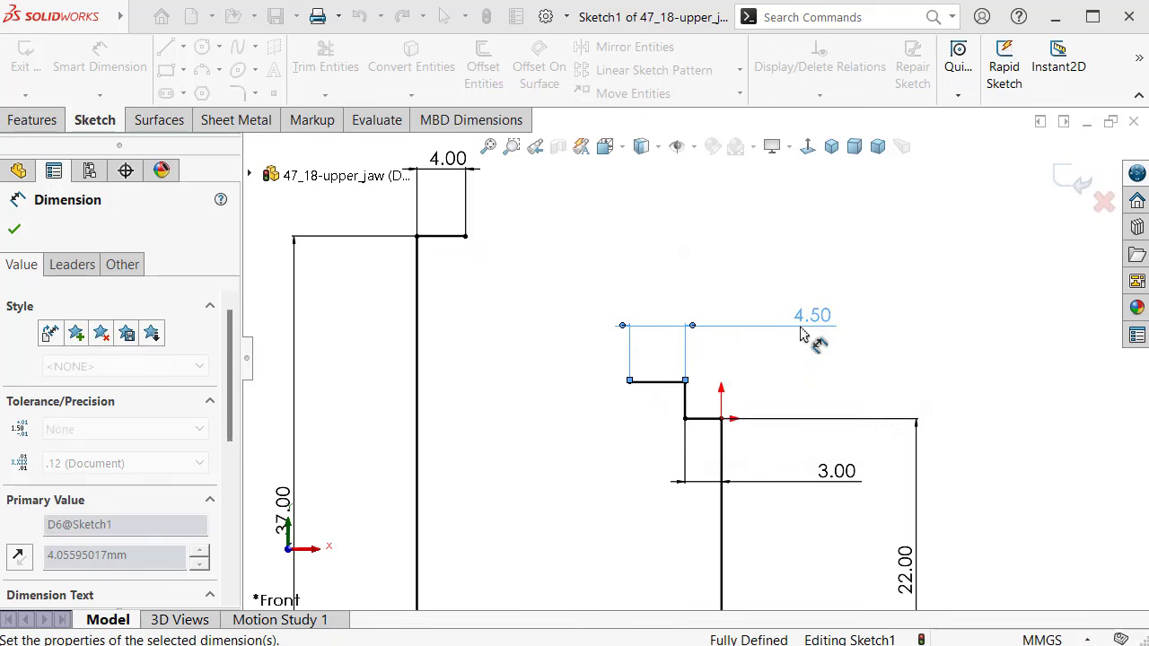
pyautogui.click(754, 274)
# - Start a centerline at the small step's corner
pyautogui.scroll(1, 682, 296)
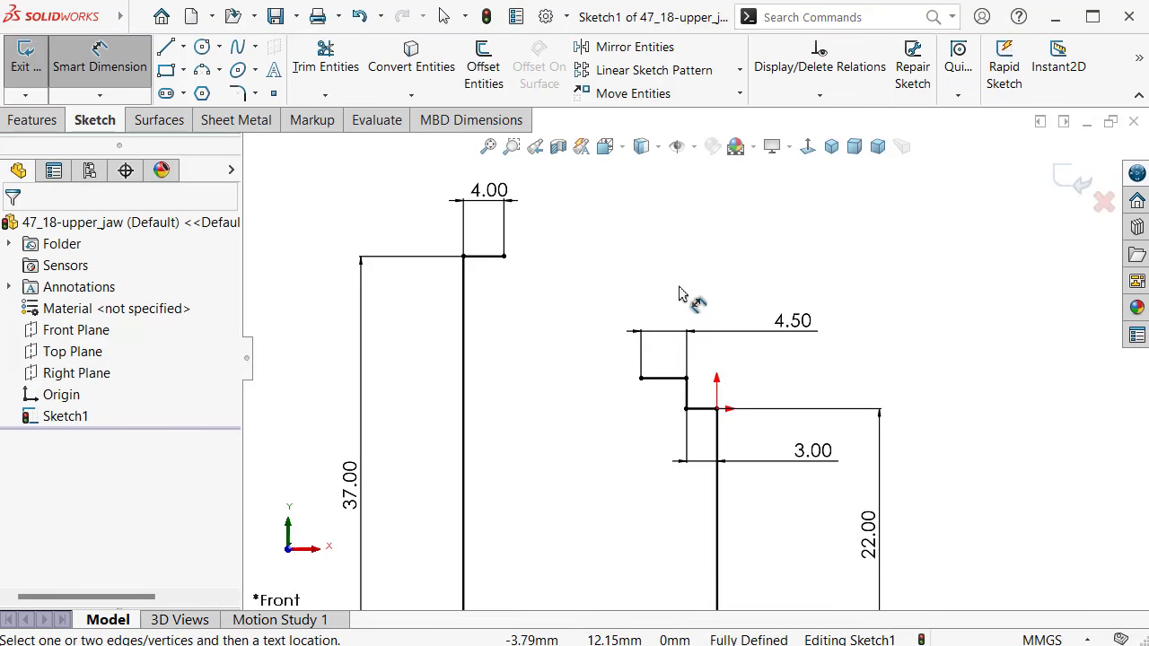
pyautogui.press('s')
pyautogui.click(865, 307)
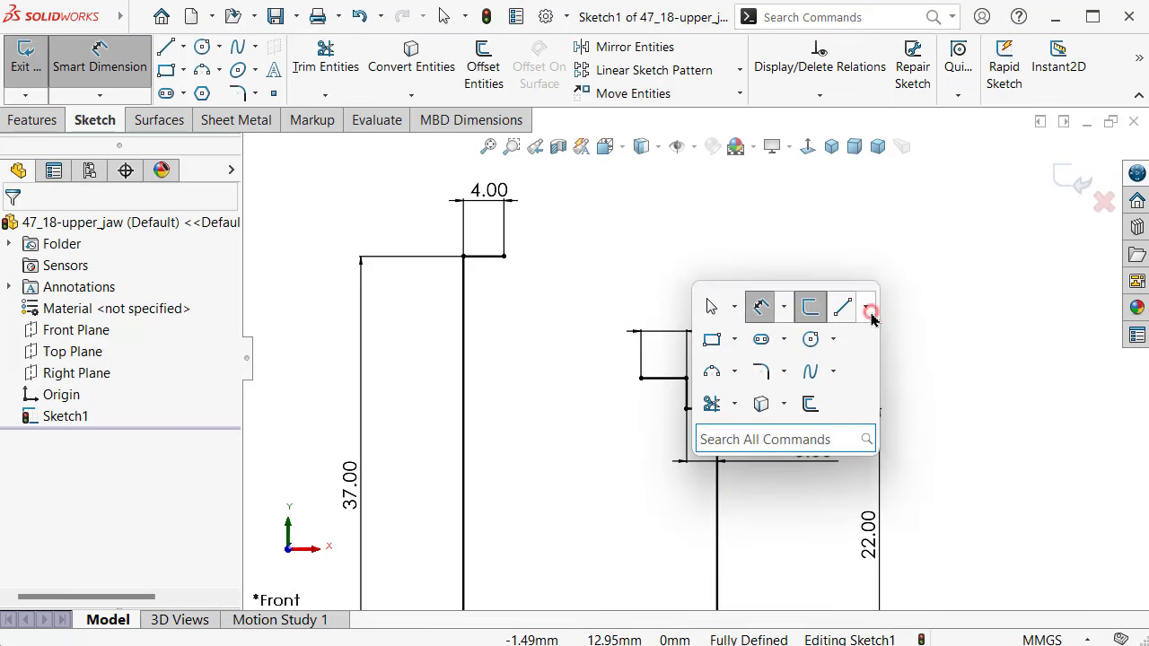
pyautogui.click(873, 359)
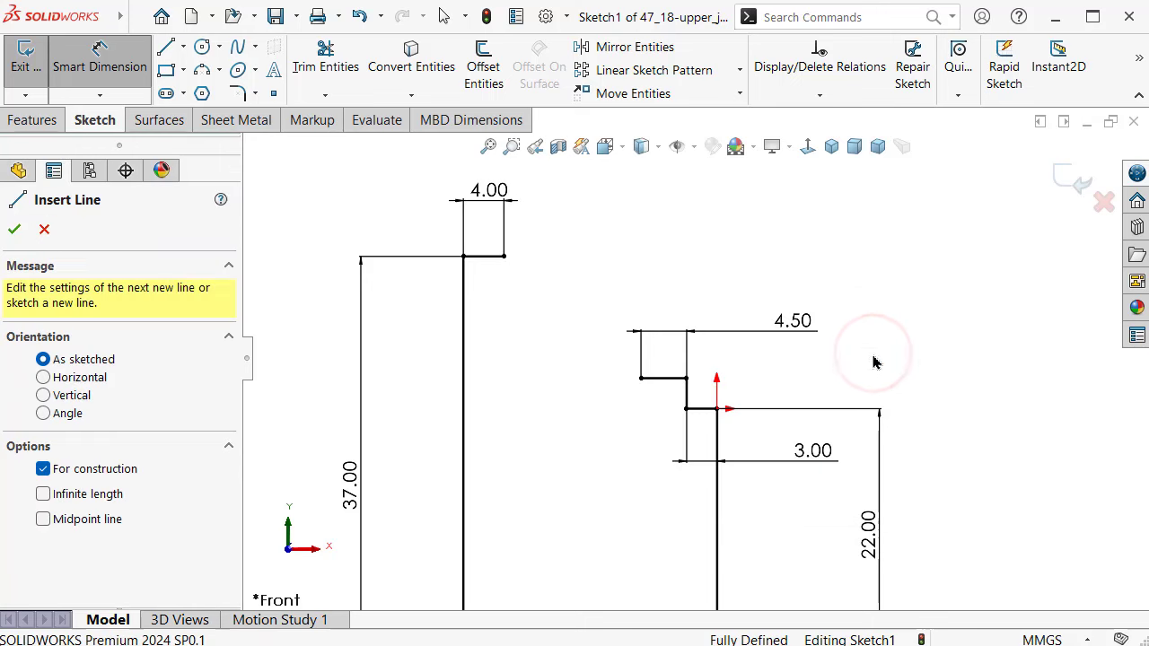
pyautogui.click(686, 377)
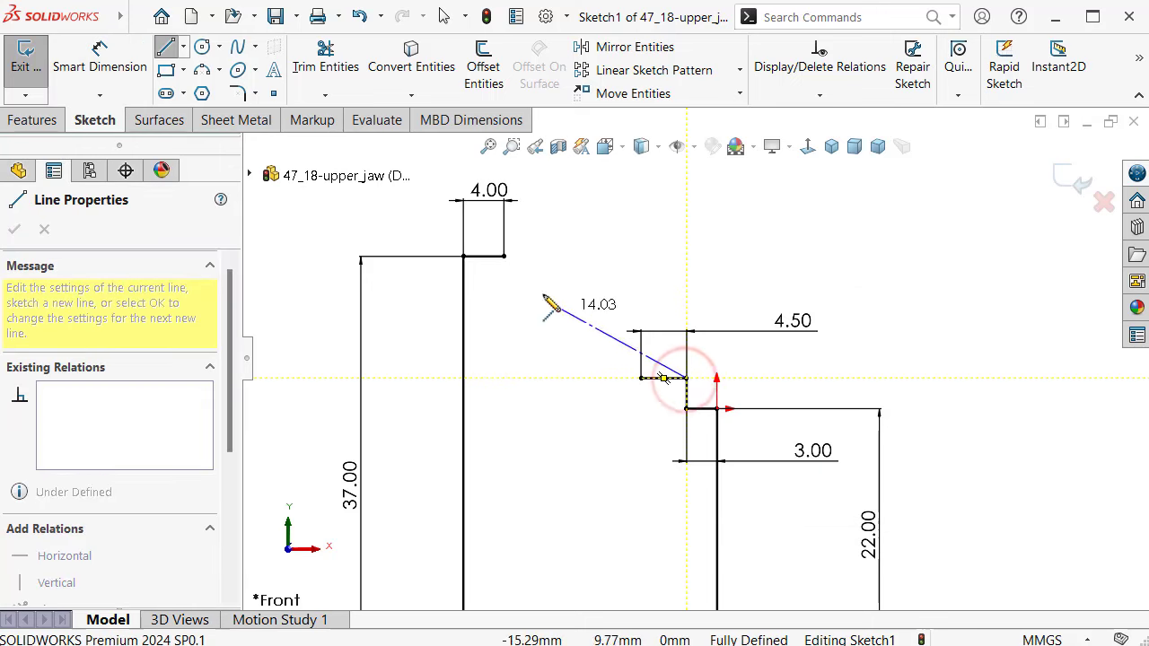
# - End the diagonal centerline at the top step corner and launch the Linear Sketch Pattern
pyautogui.click(504, 256)
pyautogui.press('Escape')
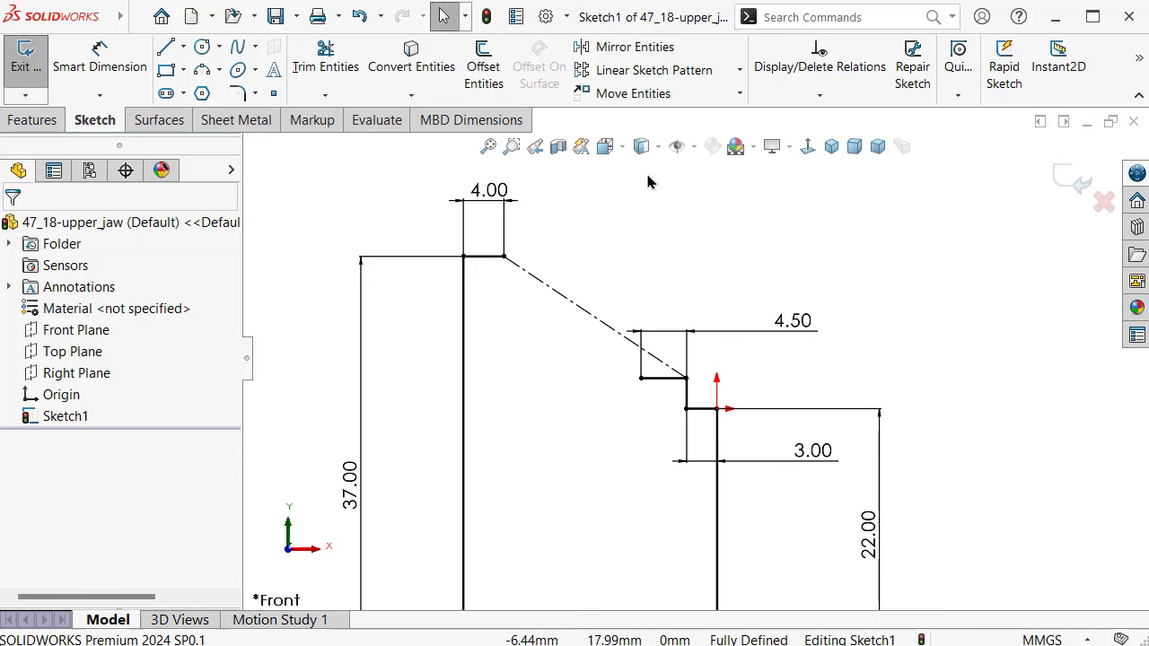
pyautogui.click(630, 72)
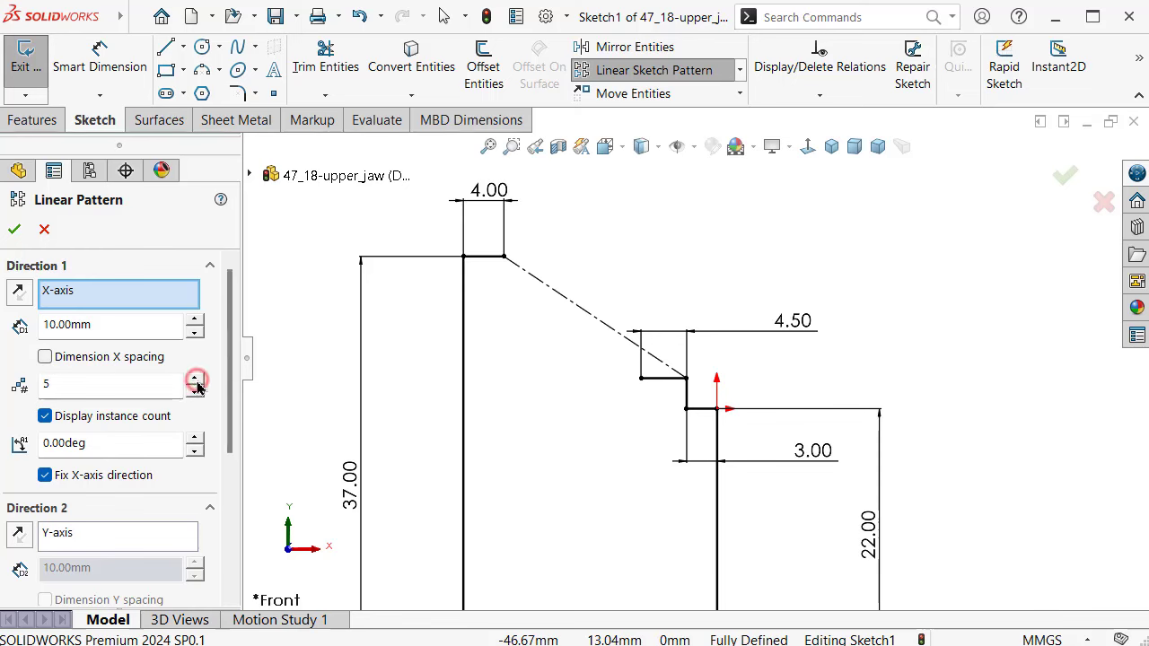
# - Pattern both step lines along the diagonal centerline, 5 instances at sqr(9+20.25) ≈ 5.408 mm spacing
pyautogui.click(600, 321)
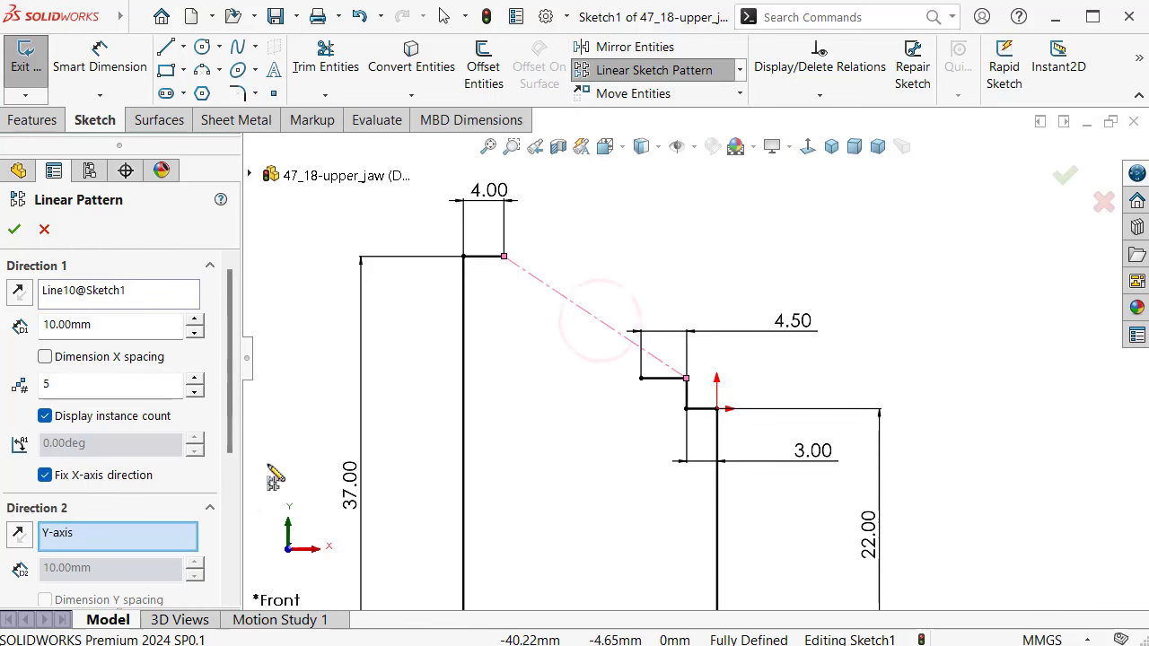
pyautogui.moveTo(230, 435); pyautogui.dragTo(230, 570)
pyautogui.click(152, 539)
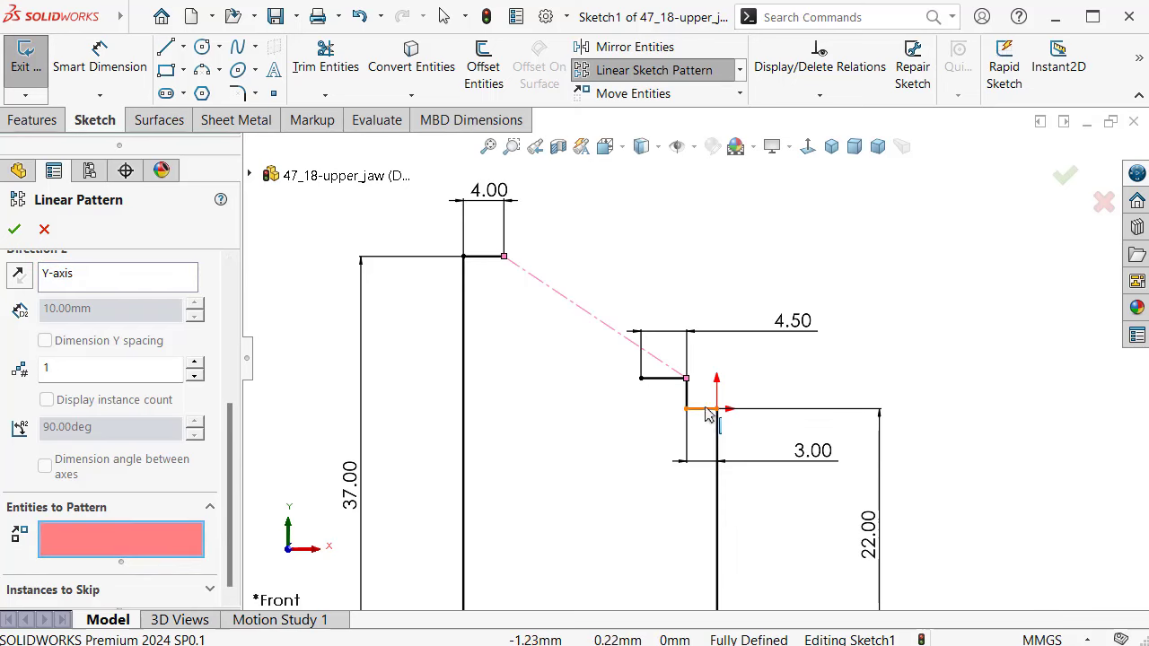
pyautogui.scroll(-2, 707, 413)
pyautogui.click(680, 390)
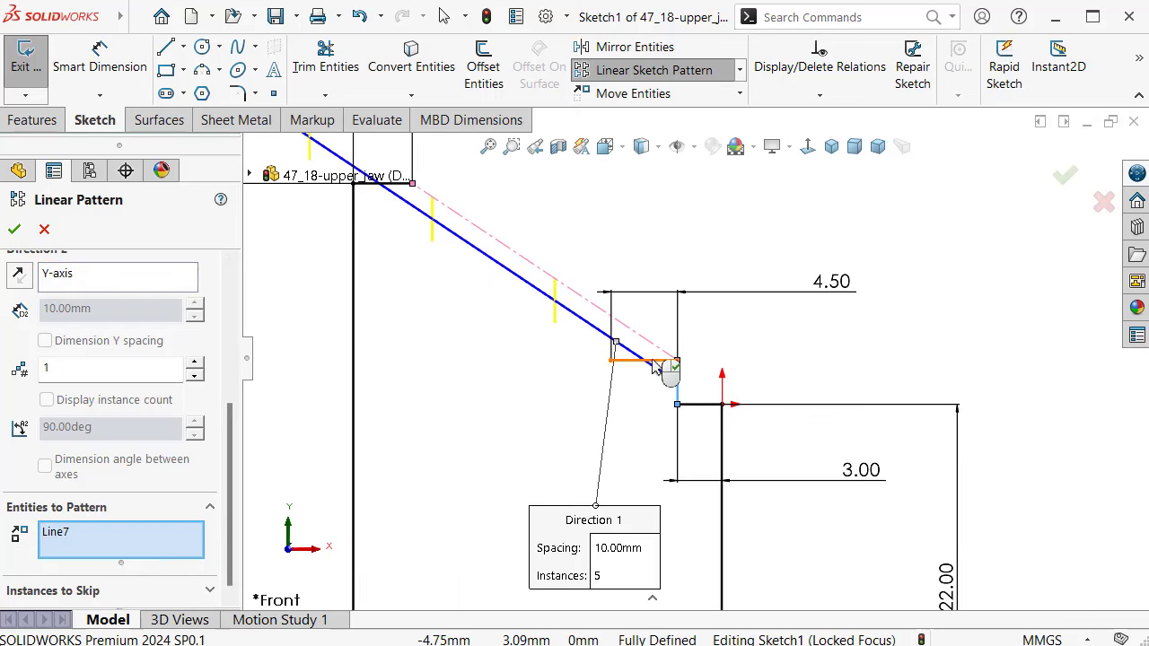
pyautogui.click(673, 370)
pyautogui.moveTo(231, 415); pyautogui.dragTo(208, 300)
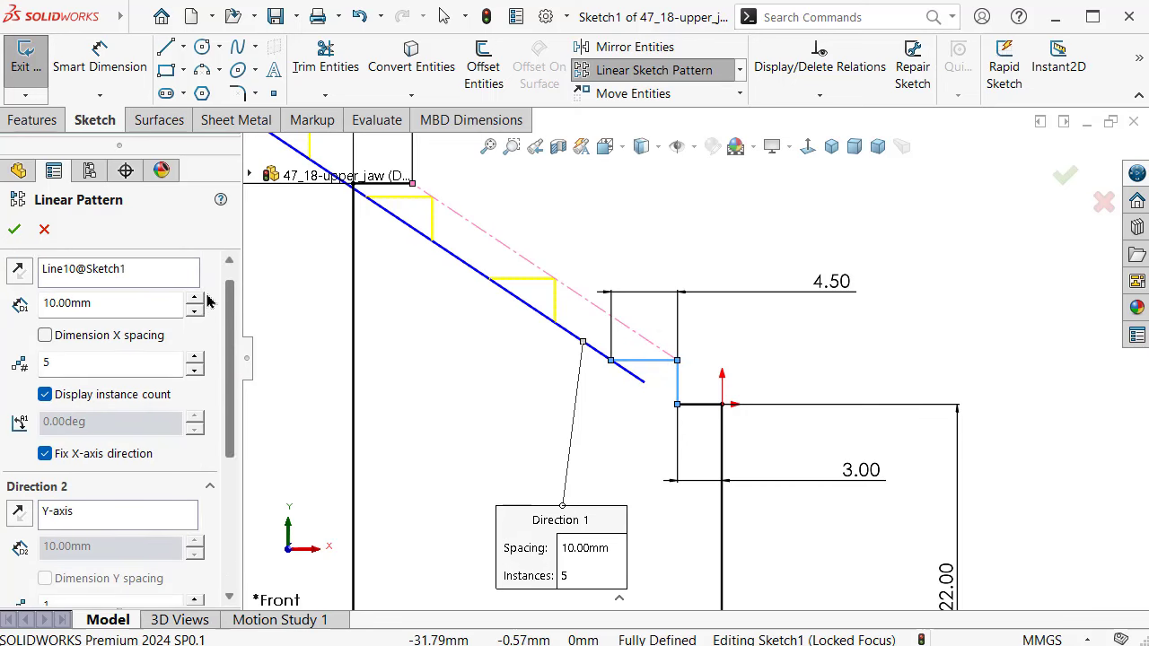
pyautogui.scroll(1, 207, 295)
pyautogui.doubleClick(99, 323)
pyautogui.write('sqr(9+20.25)')
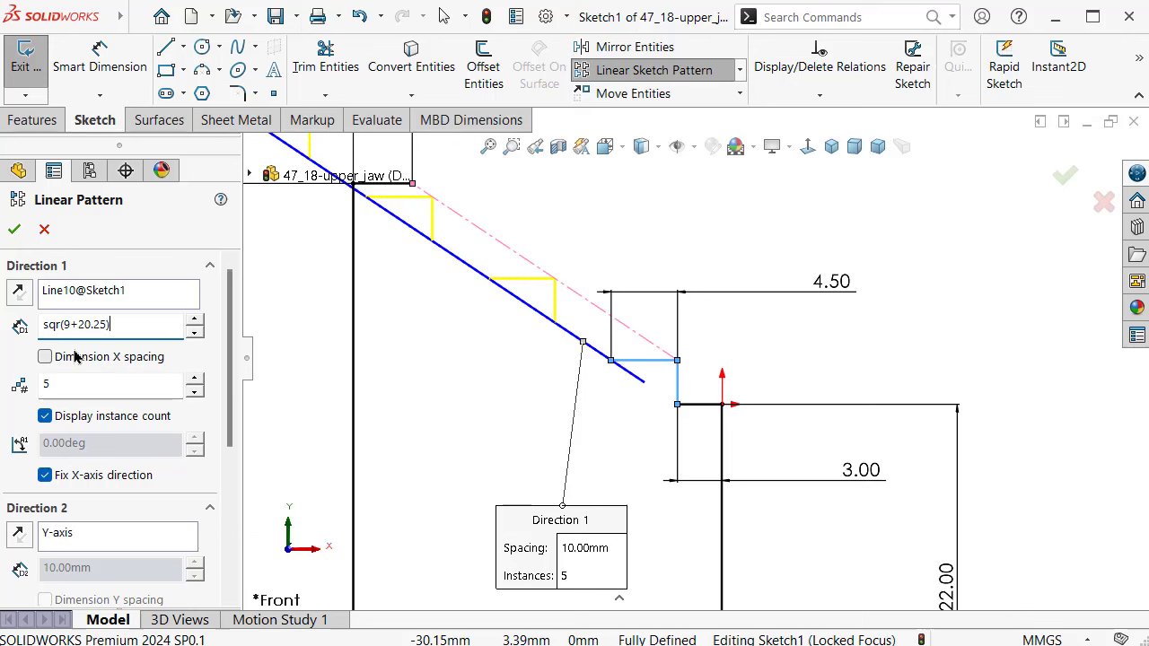
pyautogui.press('Return')
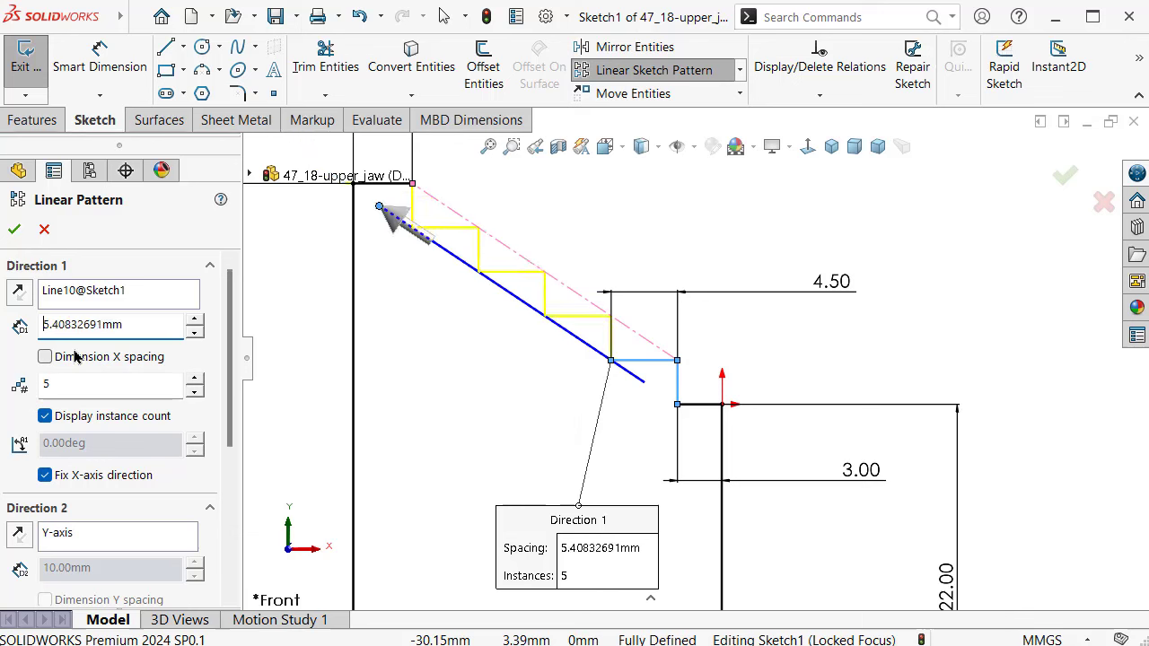
# - Accept the five-step staircase pattern and zoom out to see the whole sketch
pyautogui.click(11, 231)
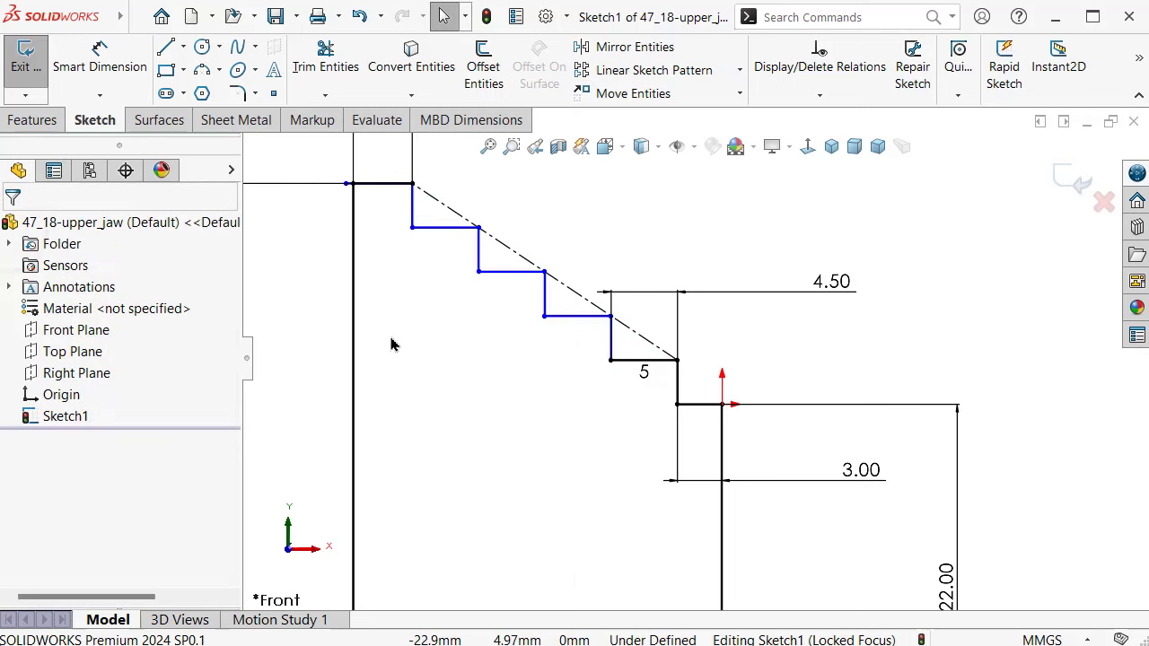
pyautogui.scroll(-1, 473, 224)
pyautogui.scroll(-2, 476, 244)
pyautogui.scroll(-2, 543, 250)
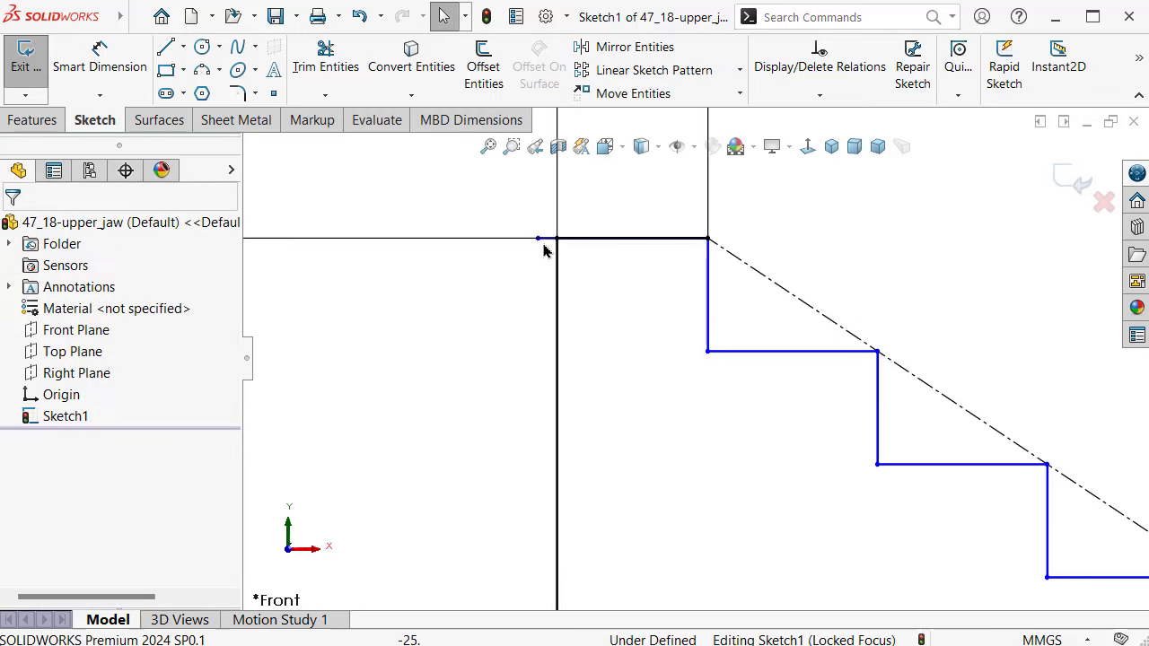
pyautogui.click(536, 241)
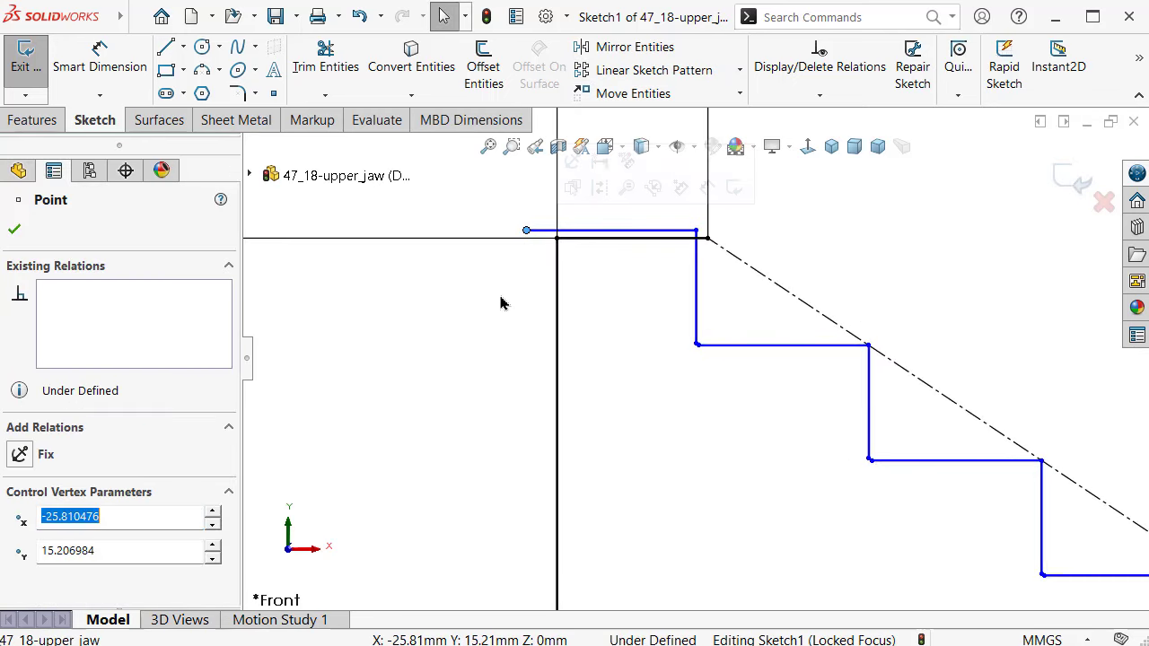
pyautogui.click(490, 351)
pyautogui.press('z')
pyautogui.scroll(-2, 1086, 521)
pyautogui.scroll(-2, 784, 487)
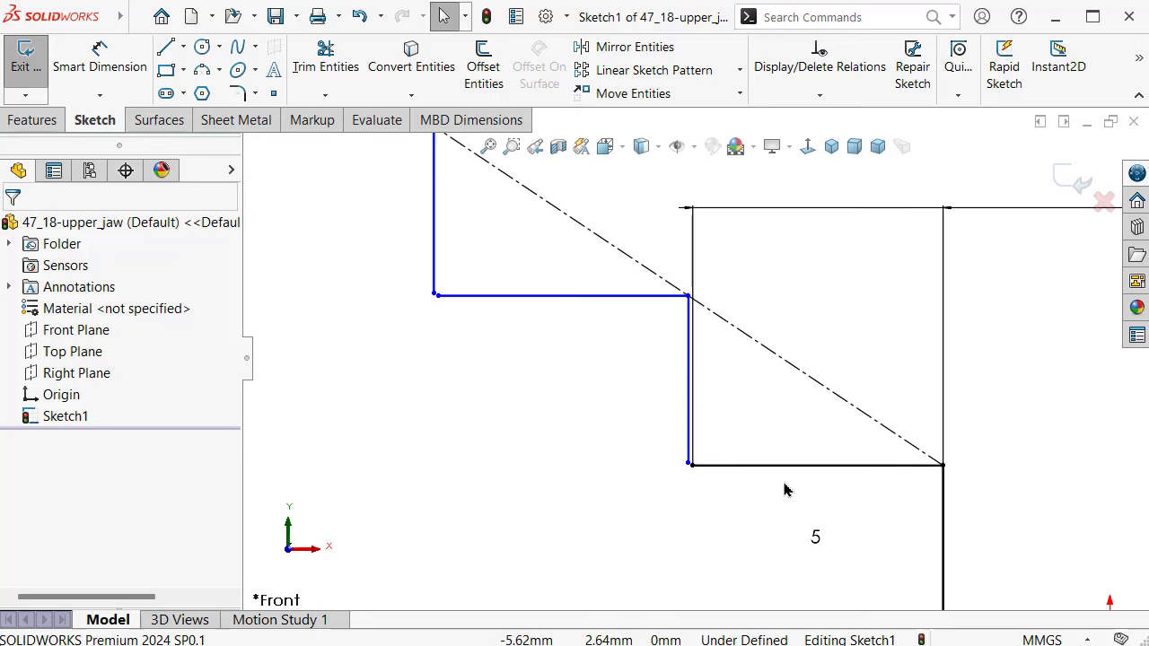
pyautogui.scroll(-2, 659, 464)
pyautogui.scroll(1, 633, 362)
pyautogui.scroll(-1, 664, 254)
pyautogui.scroll(-2, 715, 500)
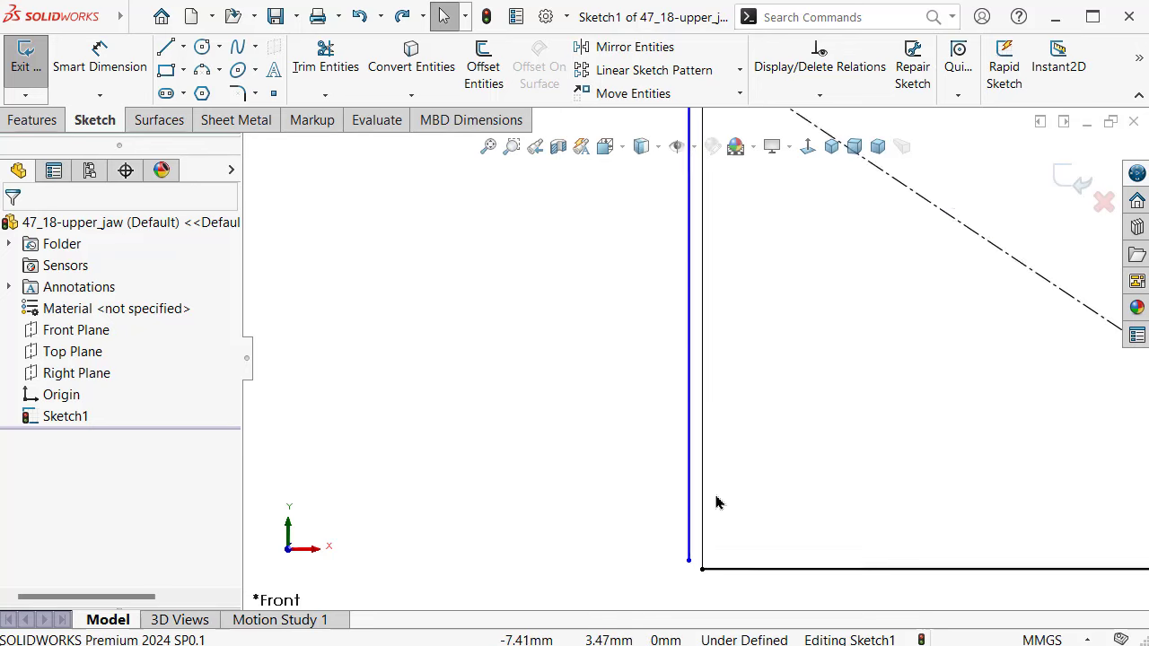
pyautogui.scroll(-1, 694, 551)
pyautogui.scroll(-1, 688, 572)
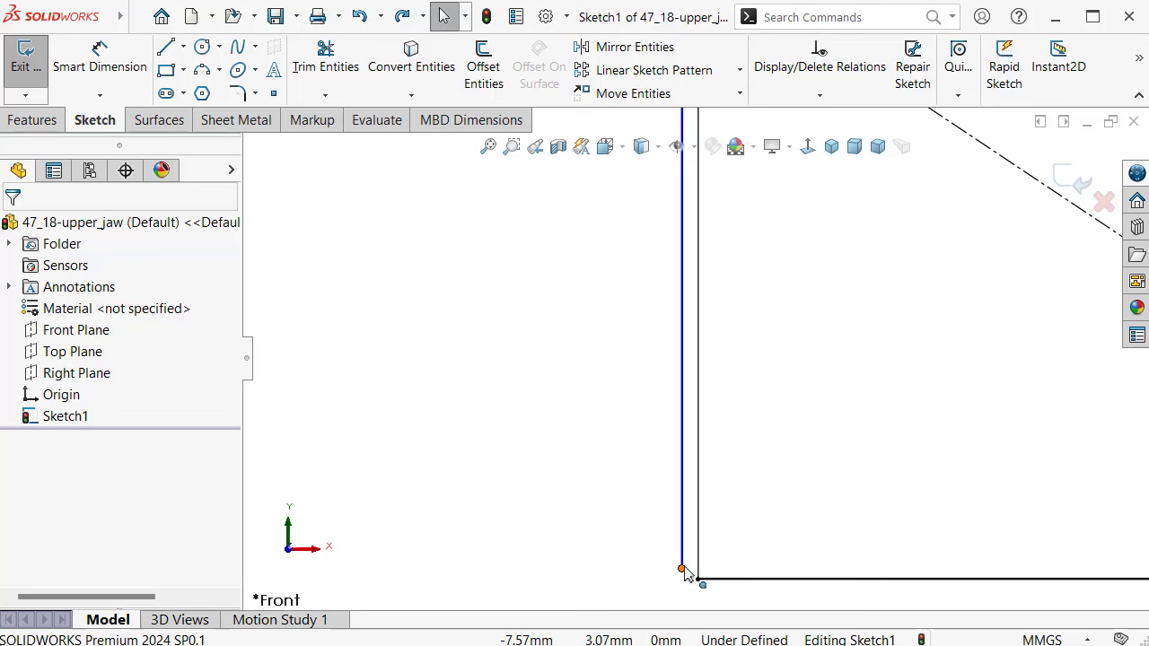
# - Make the lowest step's line coincident with the corner point to fully define the sketch
pyautogui.click(682, 558)
pyautogui.keyDown('ctrl'); pyautogui.click(699, 581); pyautogui.keyUp('ctrl')
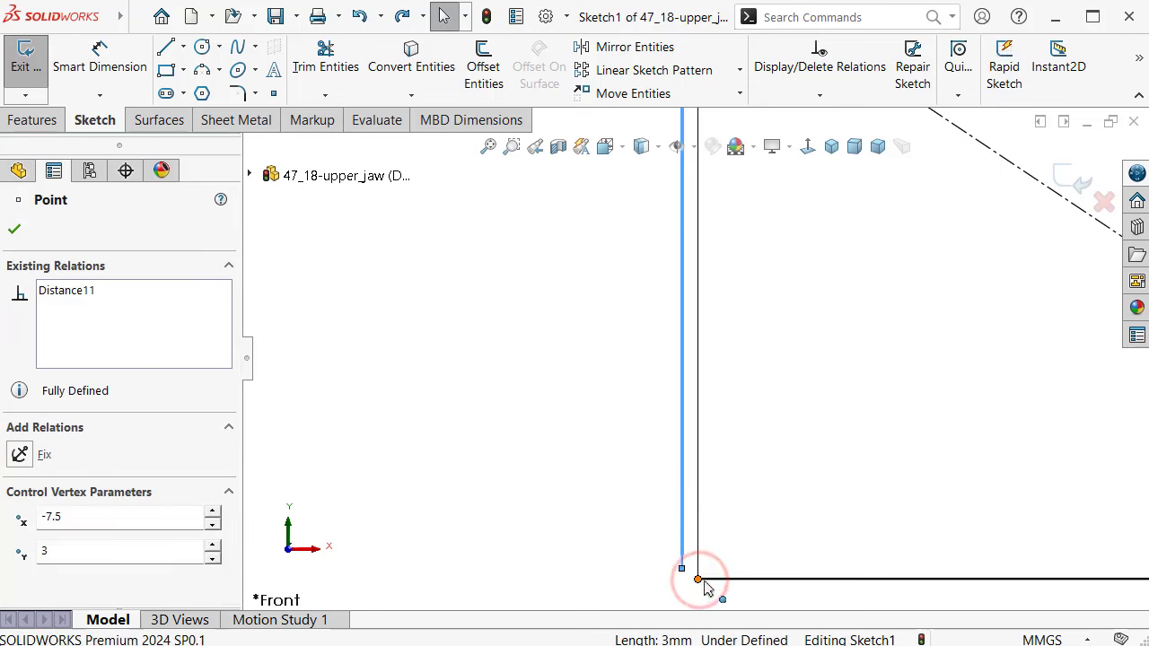
pyautogui.click(777, 500)
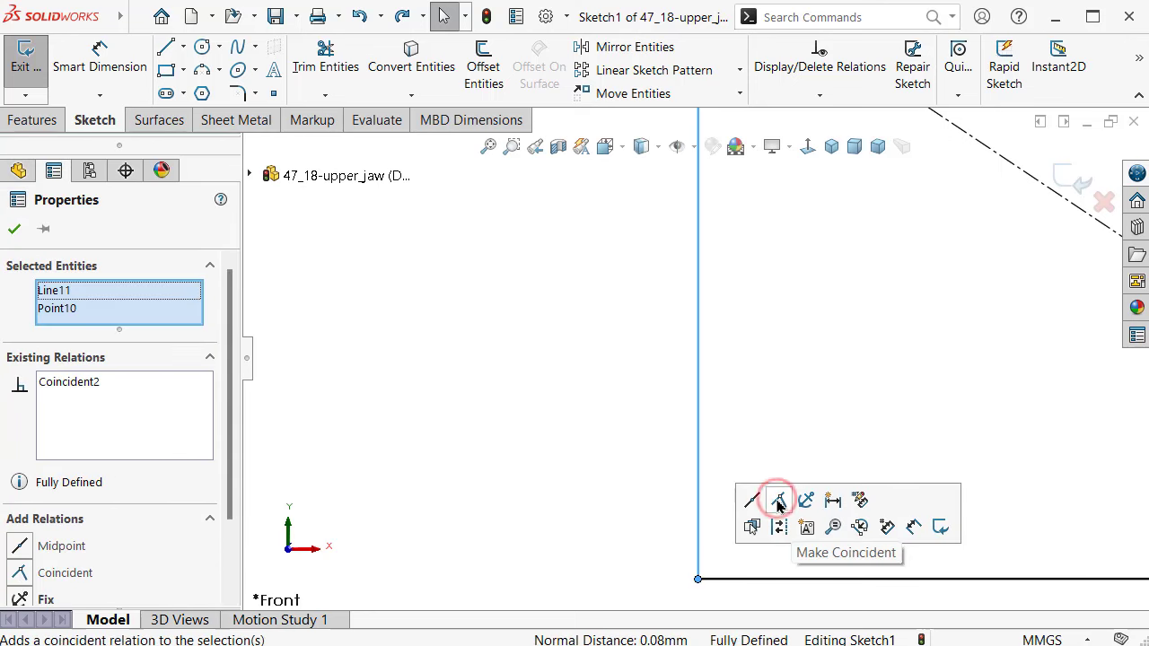
pyautogui.click(544, 449)
pyautogui.scroll(2, 584, 428)
pyautogui.scroll(2, 594, 260)
pyautogui.scroll(-2, 484, 218)
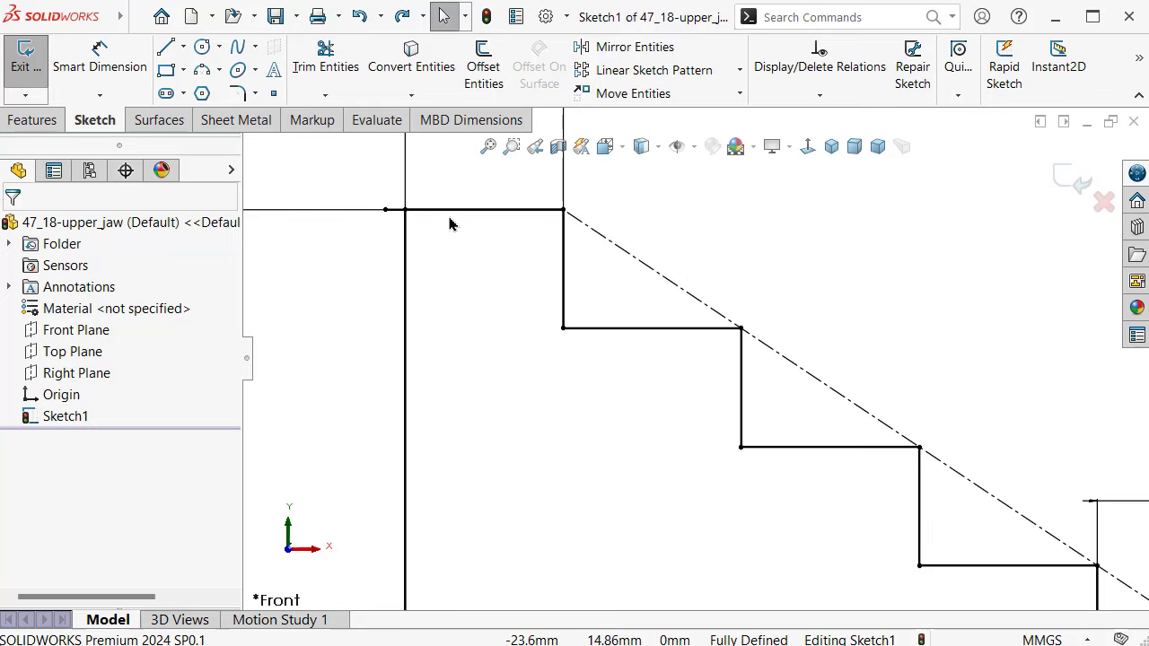
pyautogui.scroll(-2, 451, 223)
pyautogui.click(337, 235)
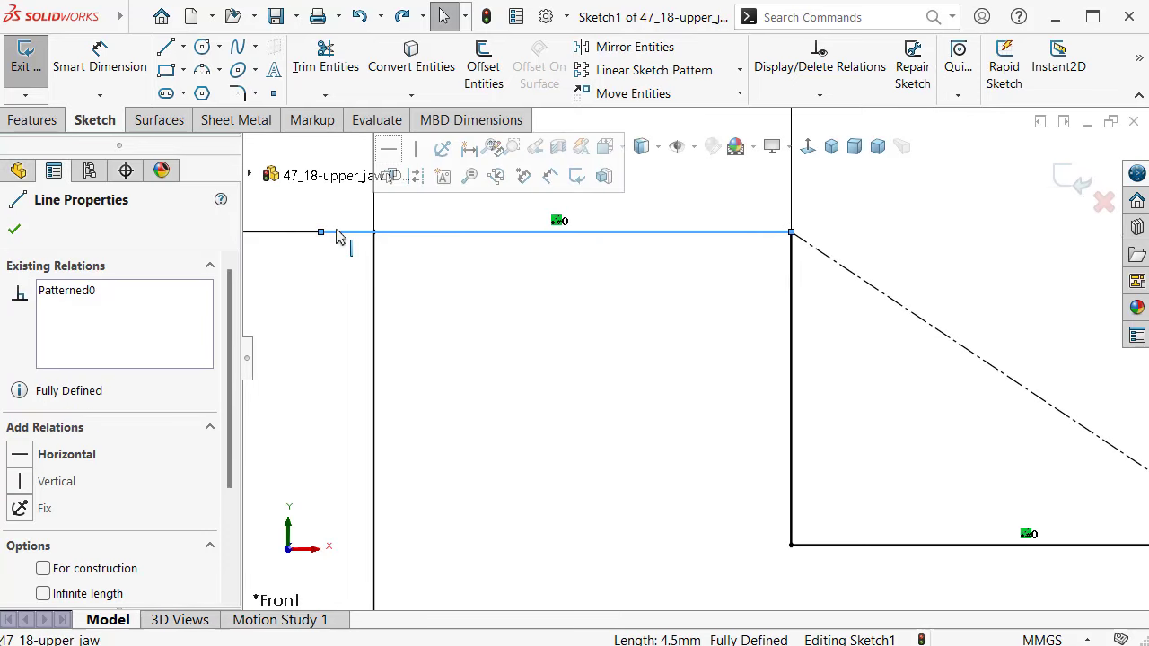
pyautogui.click(359, 278)
pyautogui.scroll(2, 415, 315)
pyautogui.scroll(2, 805, 435)
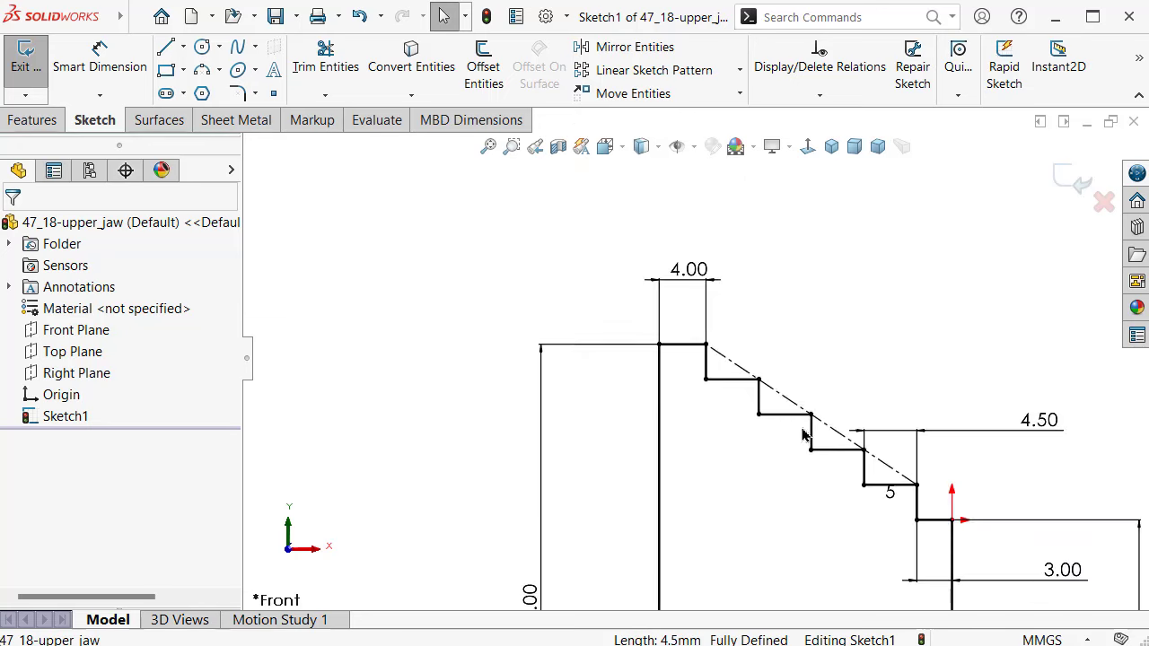
pyautogui.scroll(2, 805, 435)
pyautogui.scroll(1, 831, 434)
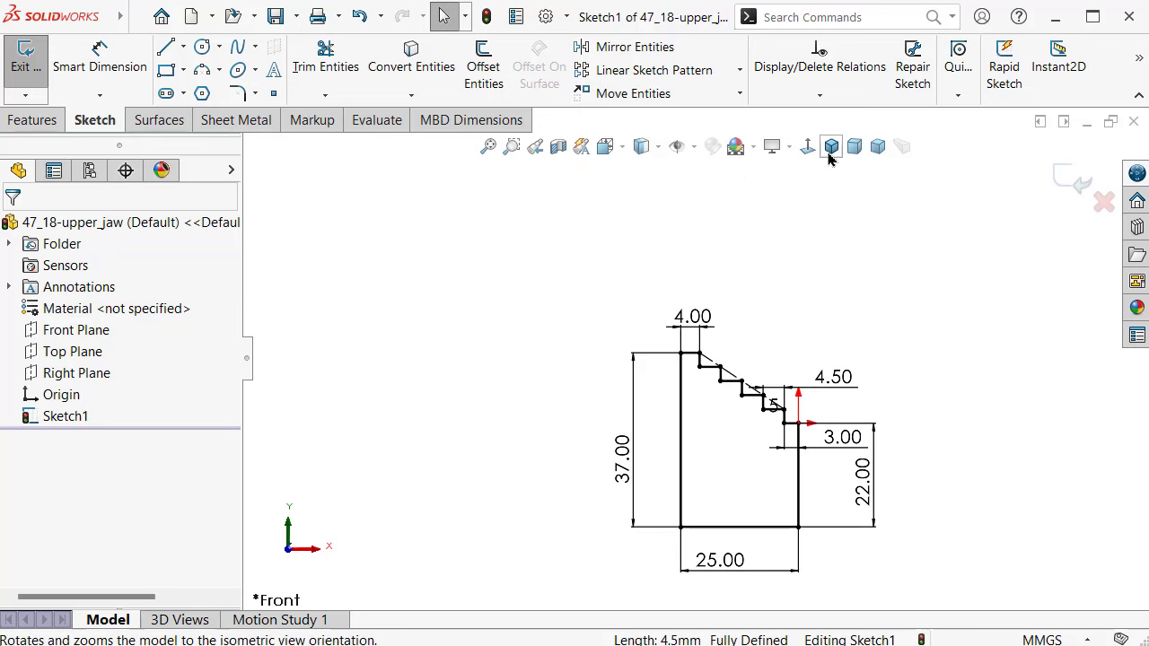
# - Show the sketch in isometric view and launch Extruded Boss/Base from the Features tab
pyautogui.click(831, 147)
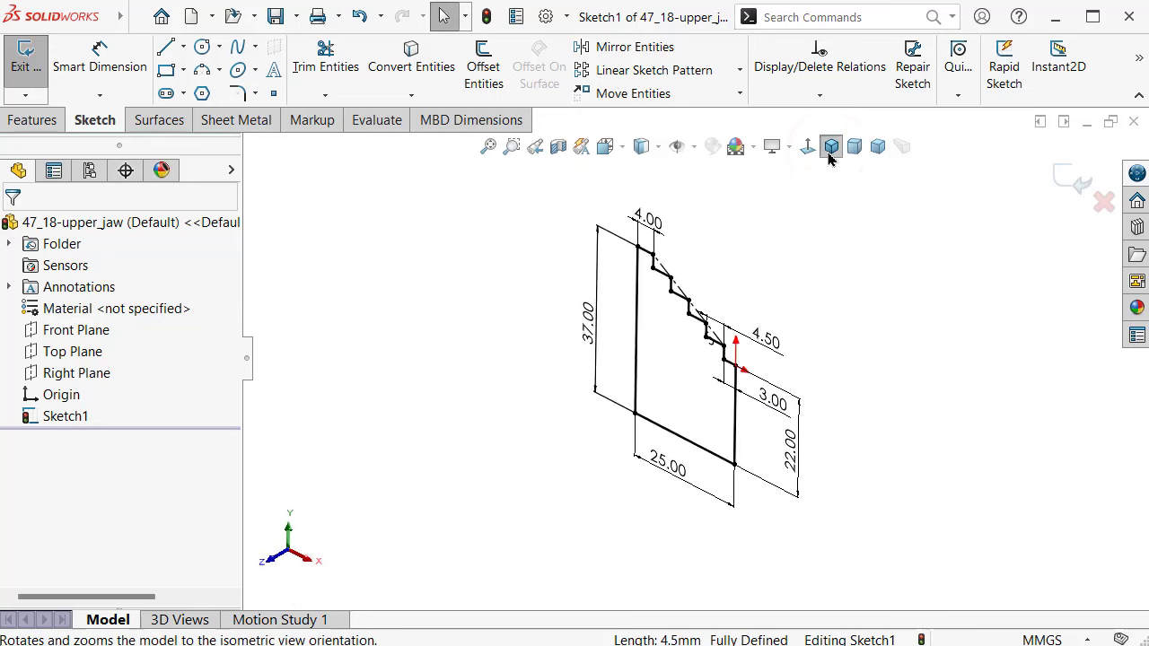
pyautogui.click(28, 122)
pyautogui.click(34, 84)
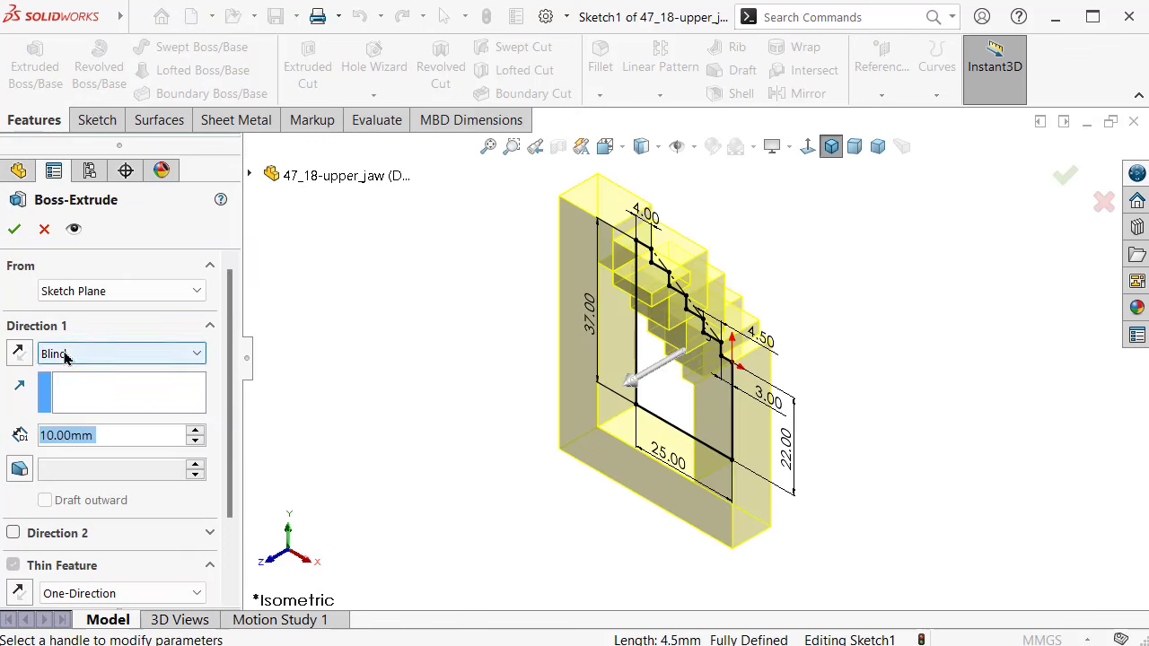
# - Set the extrusion depth to 8 mm with the Mid Plane end condition
pyautogui.write('8')
pyautogui.press('Return')
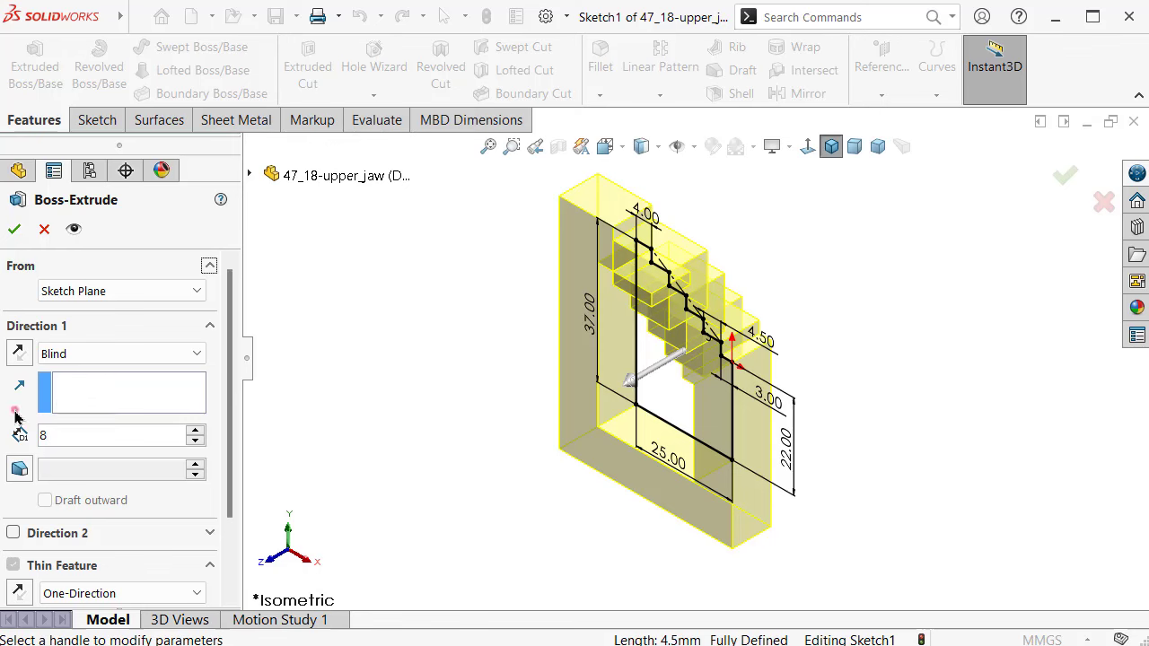
pyautogui.click(65, 352)
pyautogui.click(71, 451)
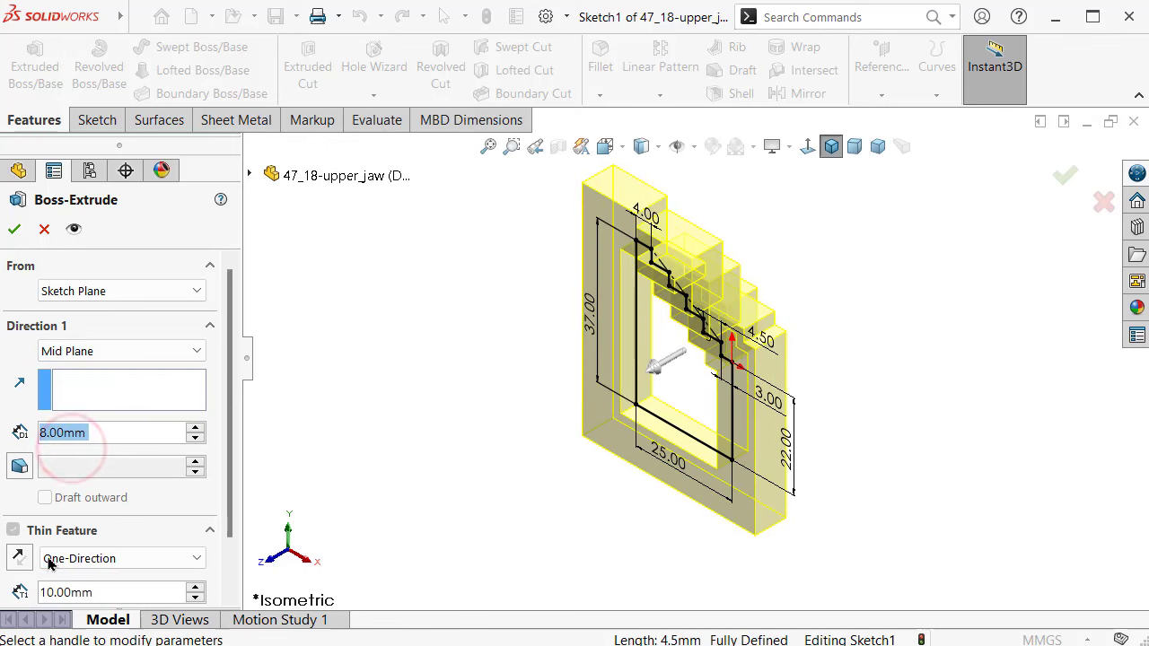
# - Extrude Sketch1-Region<1> as a solid with Thin Feature off and accept Boss-Extrude1
pyautogui.scroll(-2, 222, 423)
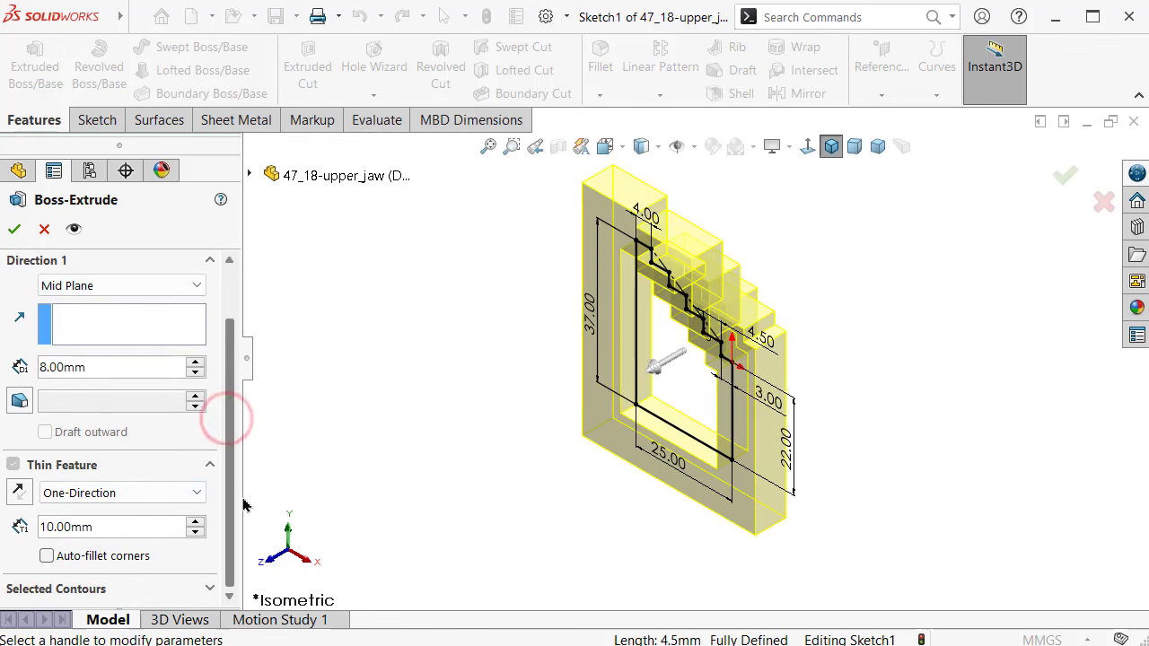
pyautogui.click(14, 464)
pyautogui.click(197, 493)
pyautogui.click(191, 539)
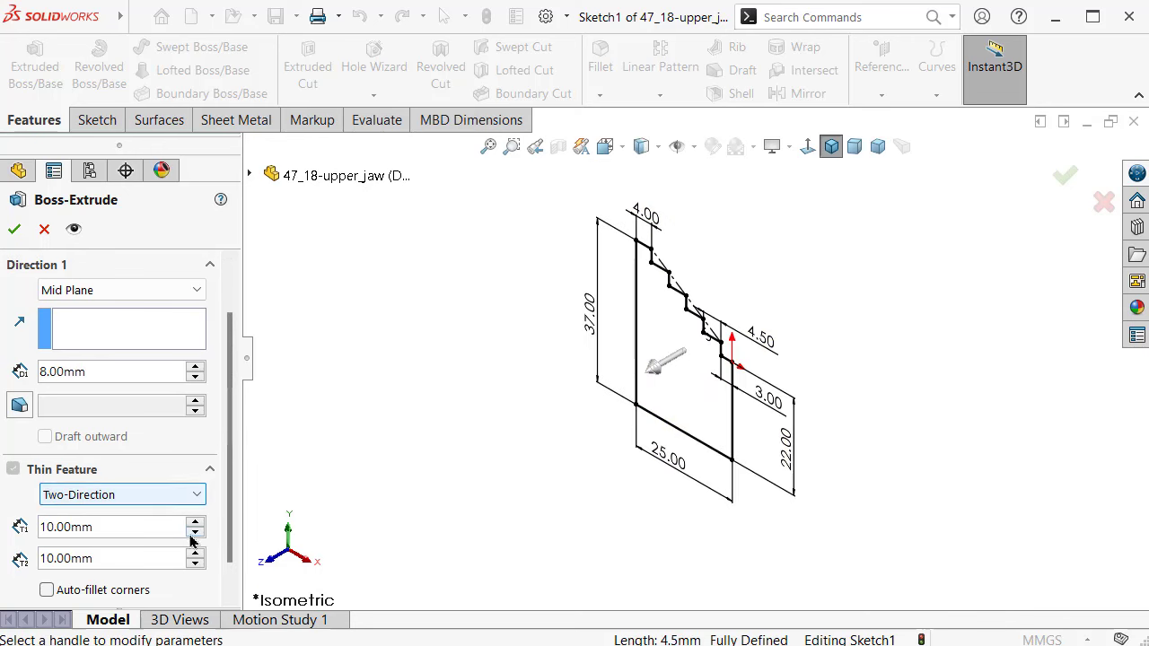
pyautogui.scroll(2, 101, 432)
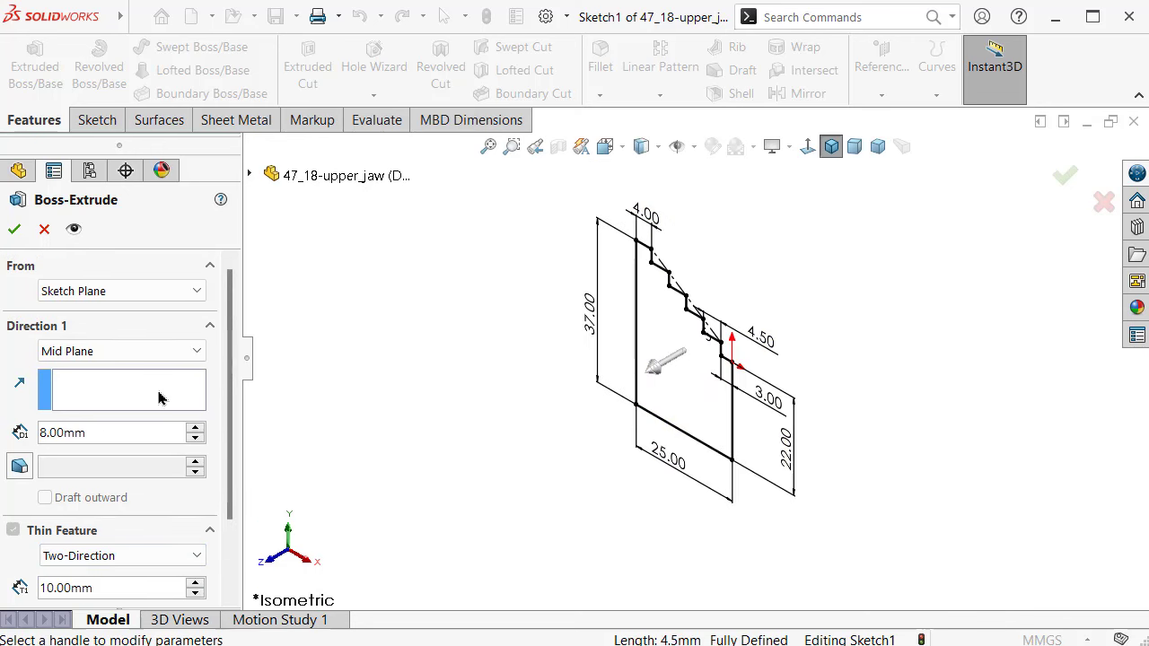
pyautogui.scroll(-3, 215, 397)
pyautogui.click(229, 395)
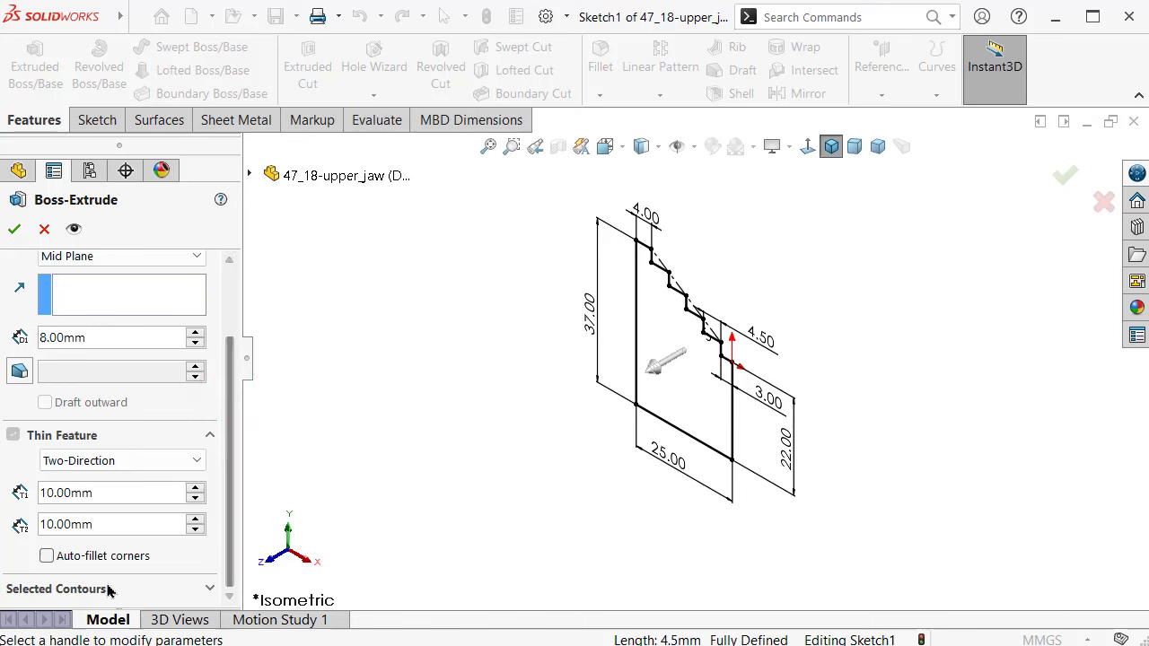
pyautogui.click(108, 589)
pyautogui.moveTo(230, 423); pyautogui.dragTo(230, 454)
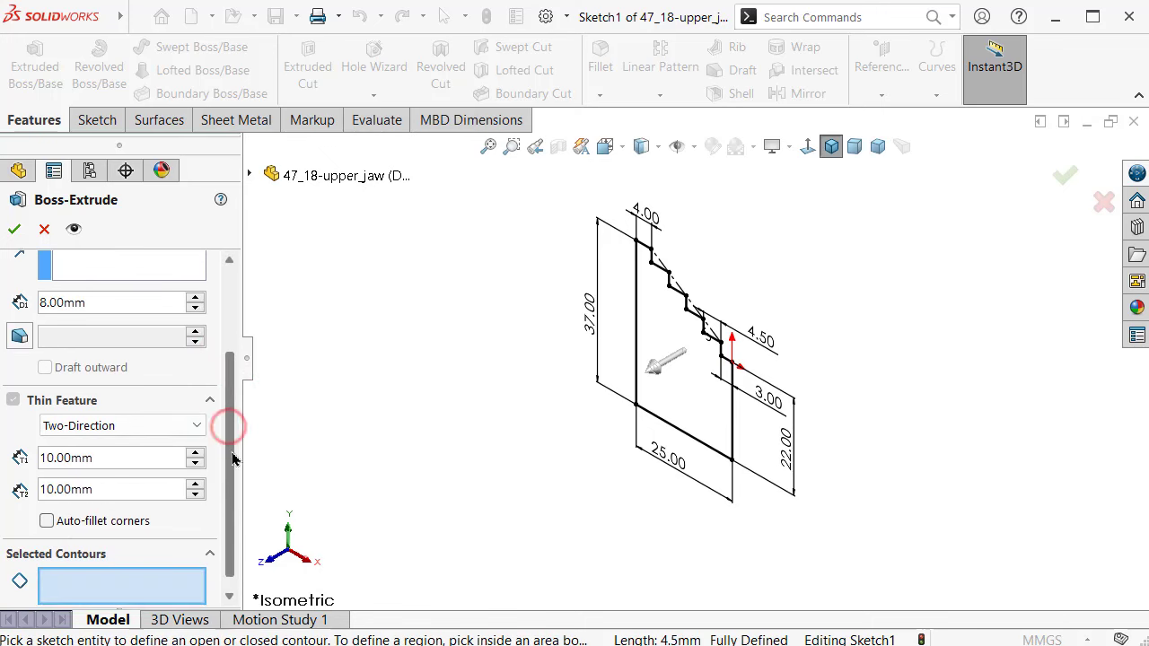
pyautogui.click(718, 404)
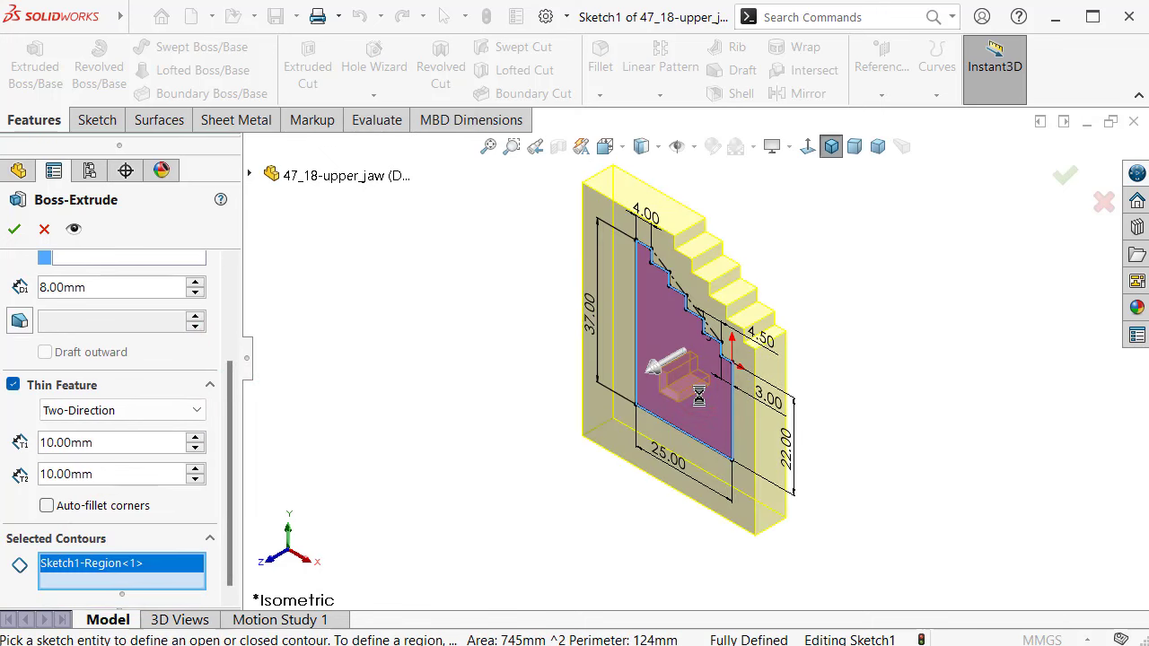
pyautogui.click(13, 385)
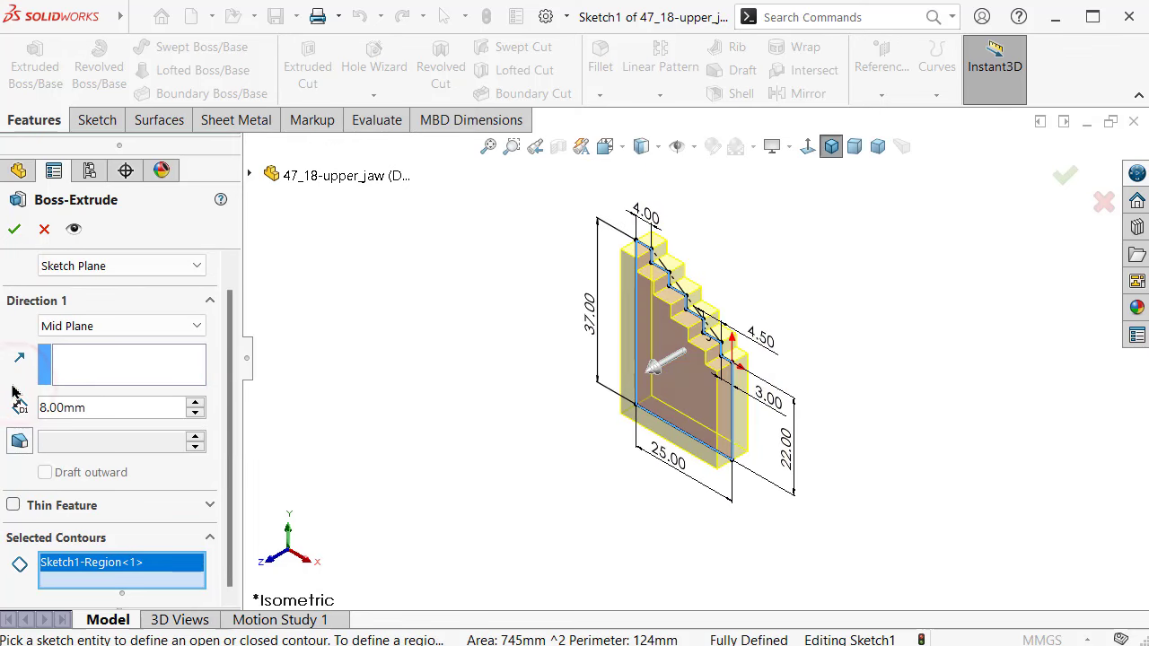
pyautogui.moveTo(667, 509)
pyautogui.mouseDown(button='middle')
pyautogui.moveTo(690, 476)
pyautogui.moveTo(819, 433)
pyautogui.mouseUp(button='middle')
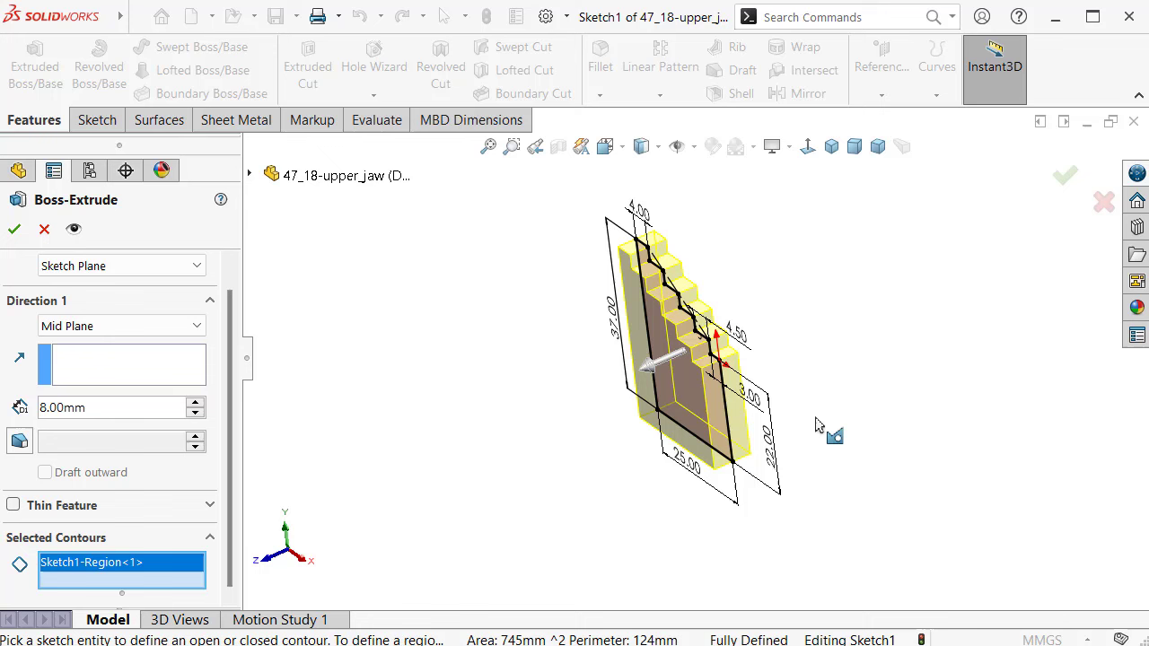
pyautogui.click(1064, 176)
# - Apply the machined steel appearance to the plate
pyautogui.click(903, 230)
pyautogui.moveTo(879, 308); pyautogui.dragTo(875, 365, button='middle')
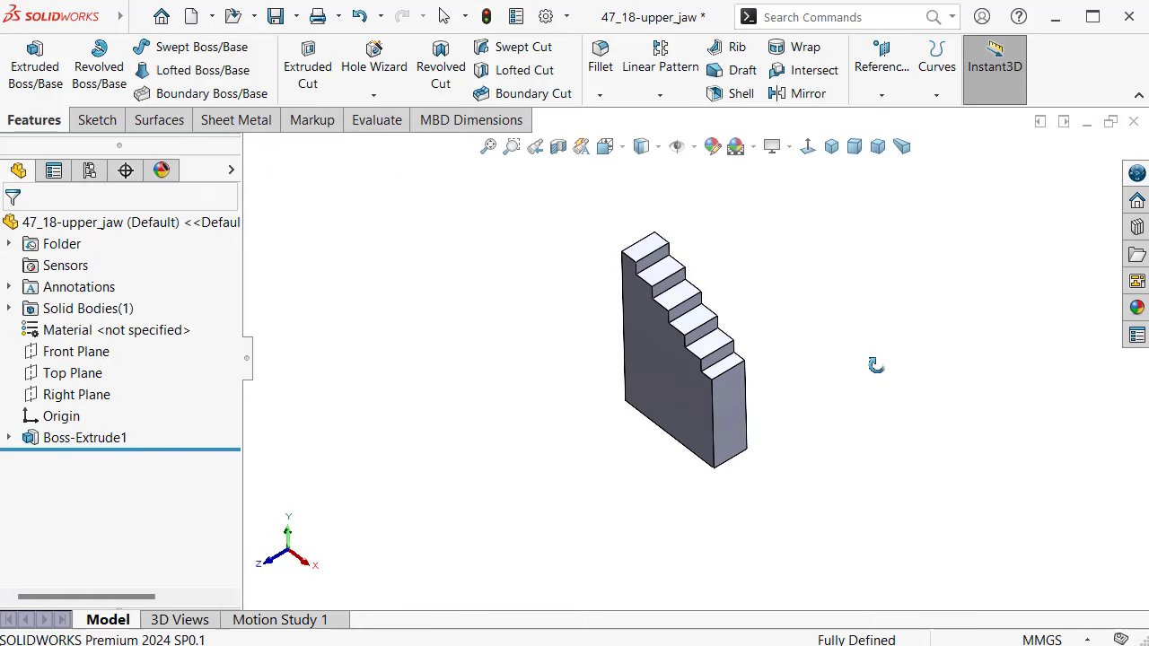
pyautogui.click(1137, 308)
pyautogui.click(855, 507)
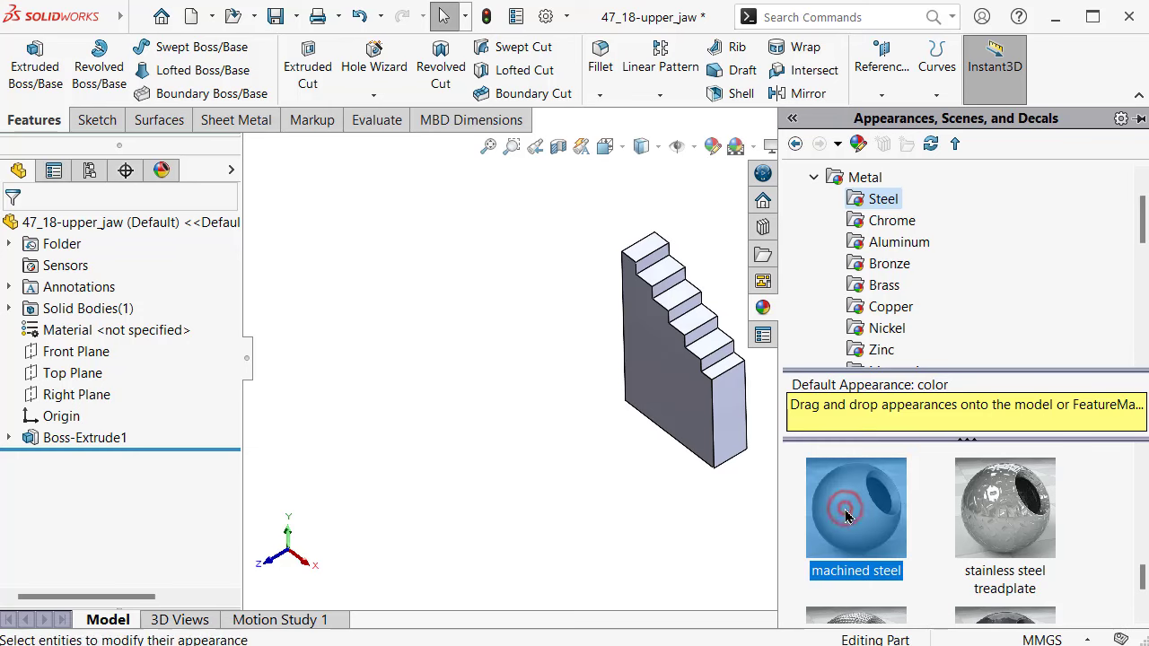
# - Close the Appearances pane, reorient the plate and launch the Hole Wizard
pyautogui.click(556, 512)
pyautogui.moveTo(632, 499)
pyautogui.mouseDown(button='middle')
pyautogui.moveTo(709, 378)
pyautogui.moveTo(676, 482)
pyautogui.moveTo(659, 488)
pyautogui.moveTo(642, 409)
pyautogui.mouseUp(button='middle')
pyautogui.click(362, 52)
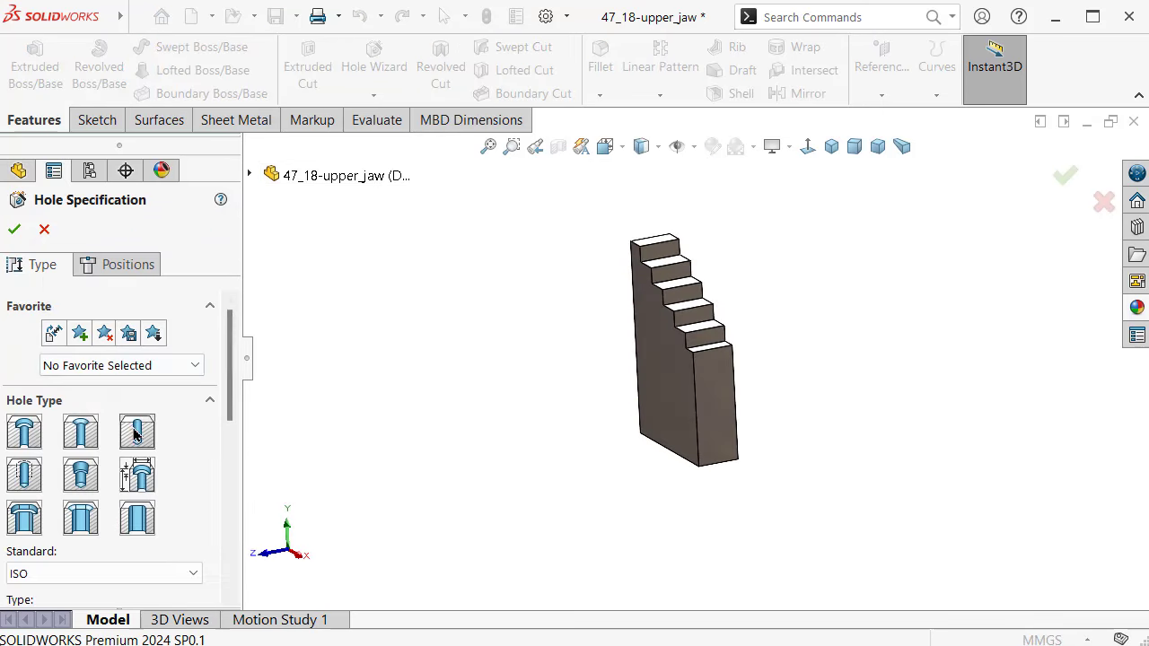
# - Set up a plain drill hole of Ø6.2 drill size with a Through All end condition
pyautogui.click(135, 435)
pyautogui.moveTo(227, 359); pyautogui.dragTo(239, 450)
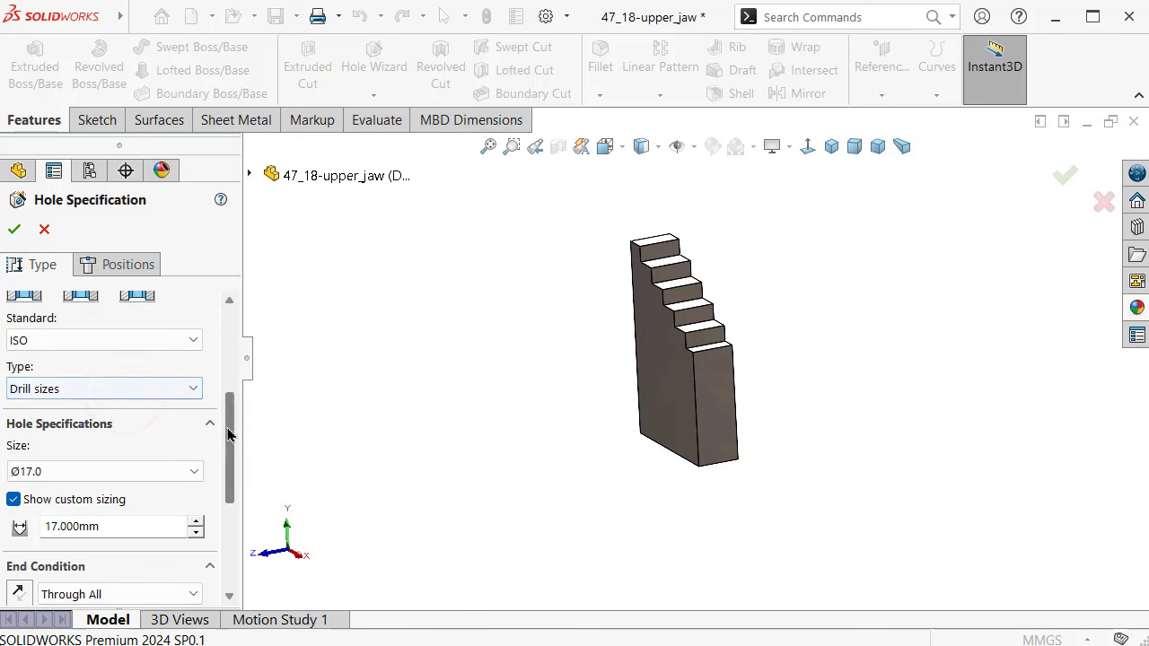
pyautogui.moveTo(227, 423); pyautogui.dragTo(227, 451)
pyautogui.click(122, 398)
pyautogui.scroll(6, 161, 529)
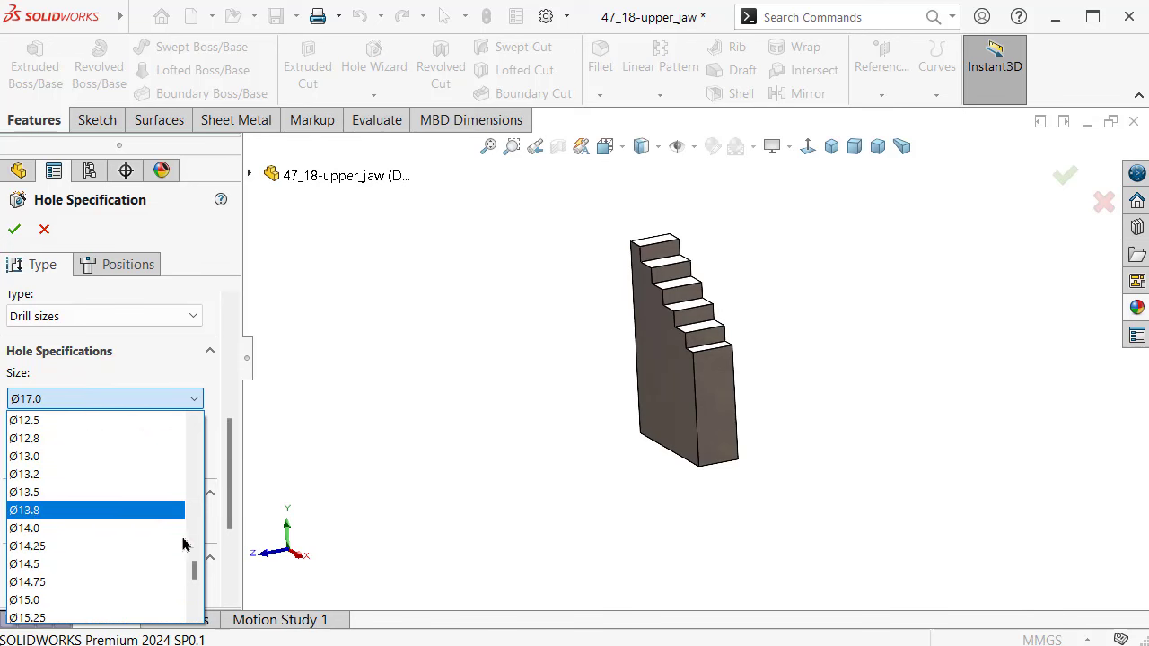
pyautogui.moveTo(199, 571); pyautogui.dragTo(198, 535)
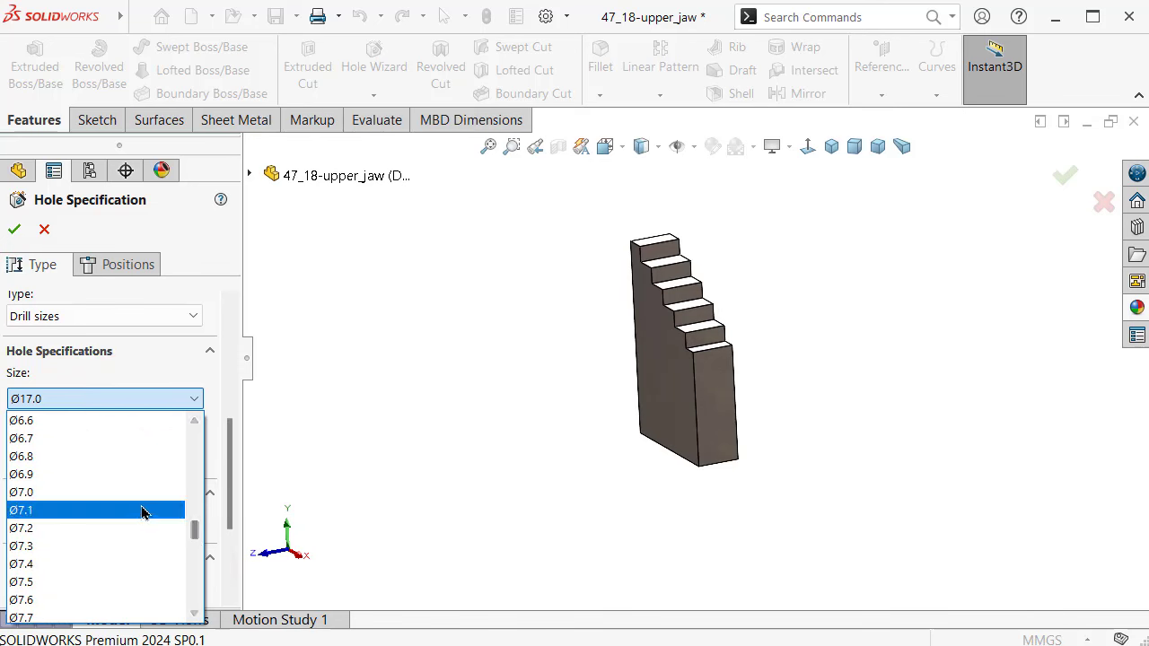
pyautogui.scroll(1, 146, 507)
pyautogui.scroll(1, 127, 454)
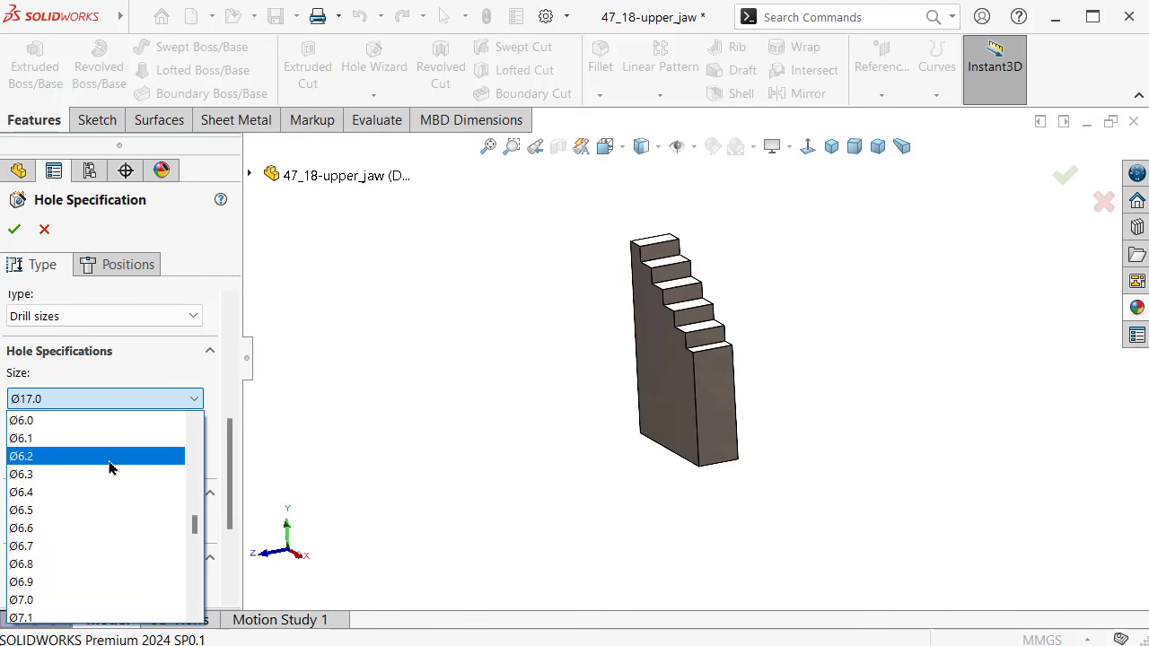
pyautogui.click(108, 459)
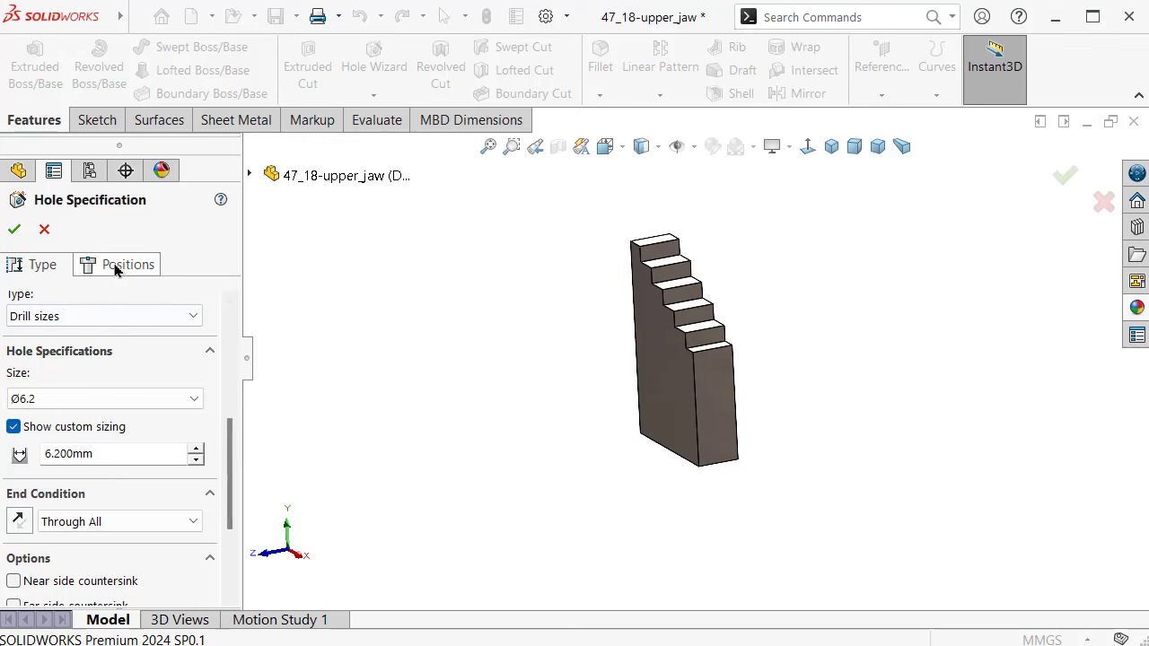
pyautogui.click(77, 522)
pyautogui.click(81, 523)
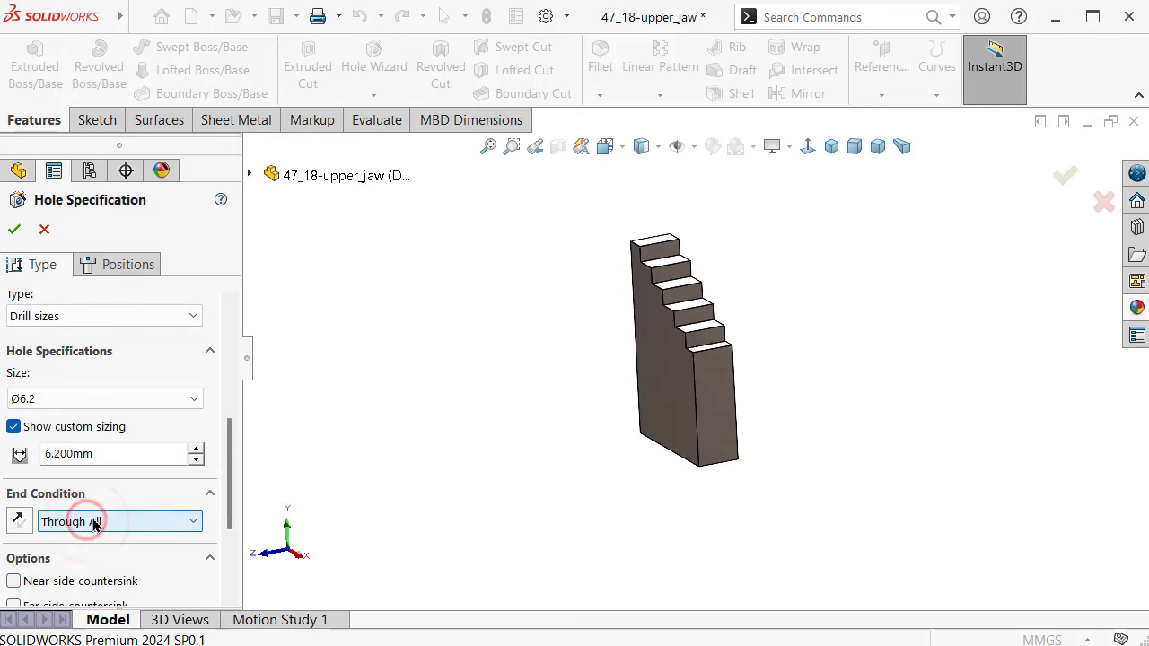
pyautogui.click(115, 264)
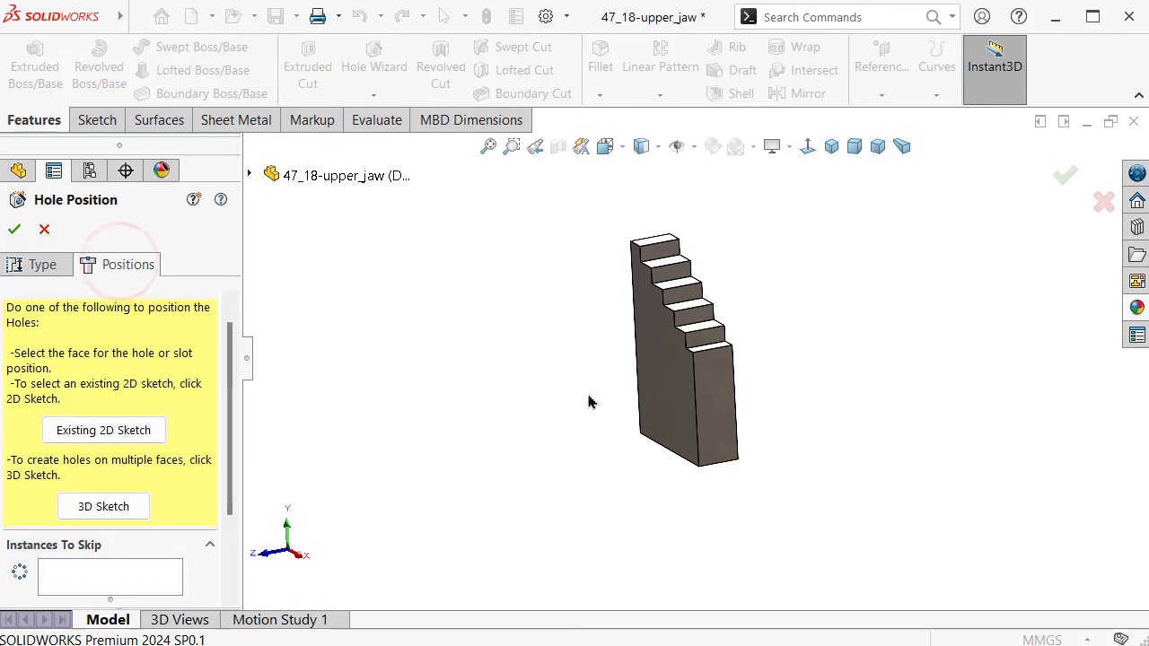
# - Place the hole centre on the front face, 15 mm from the plate's right edge
pyautogui.click(667, 395)
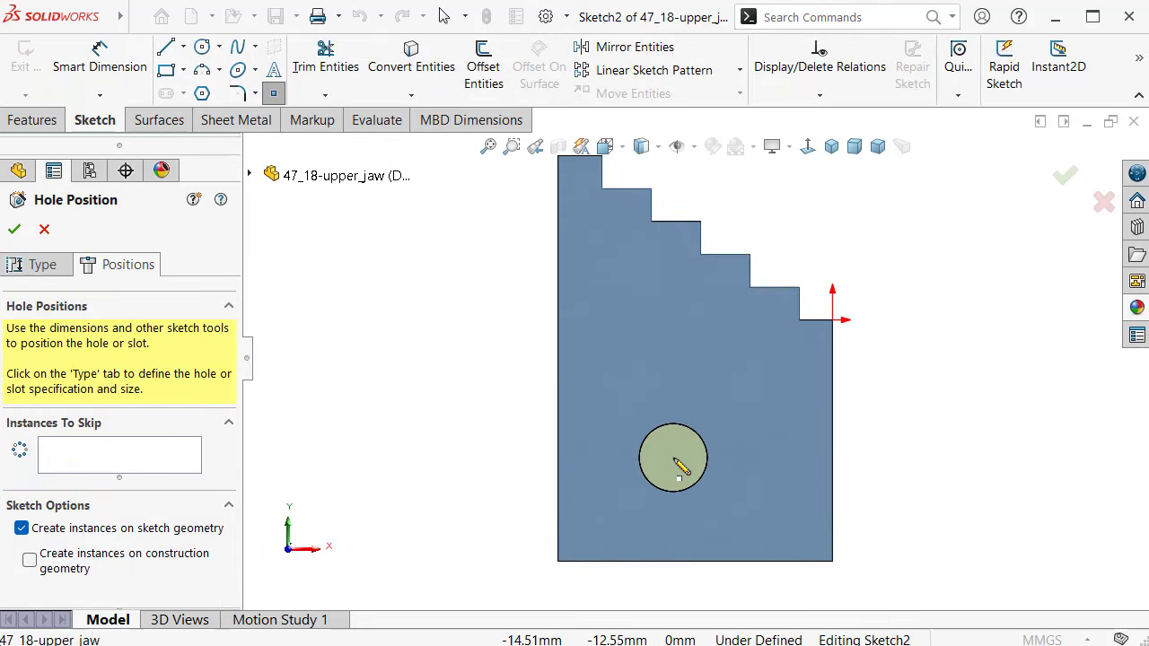
pyautogui.click(678, 459)
pyautogui.click(99, 55)
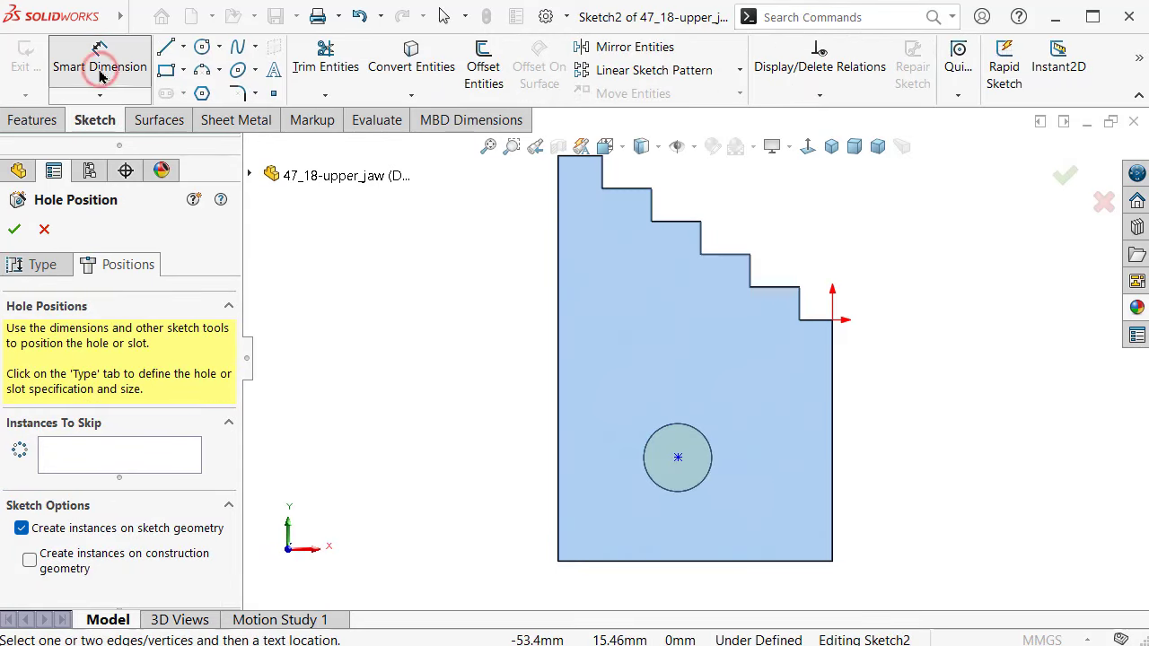
pyautogui.click(678, 458)
pyautogui.click(832, 466)
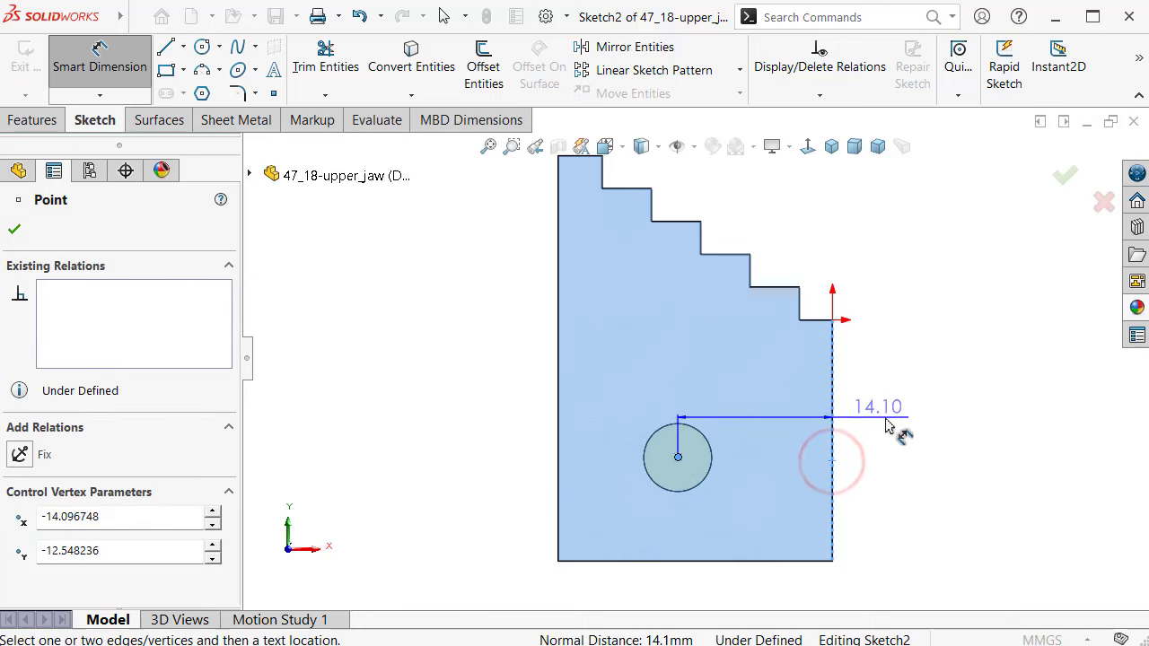
pyautogui.click(920, 426)
pyautogui.write('15')
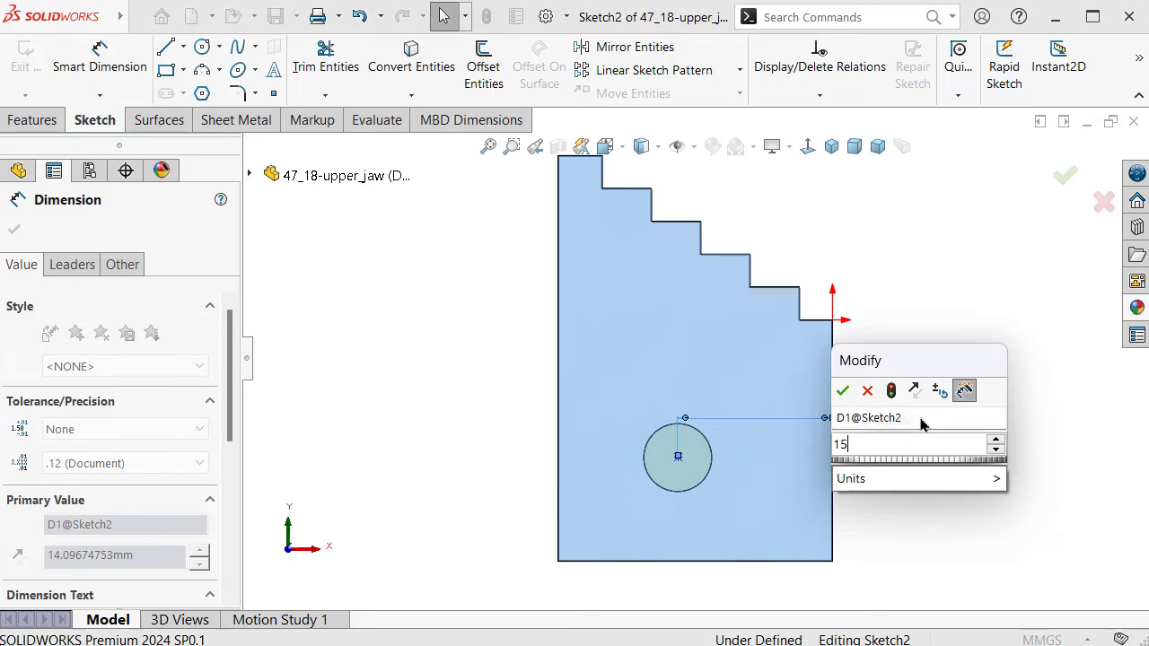
pyautogui.press('Return')
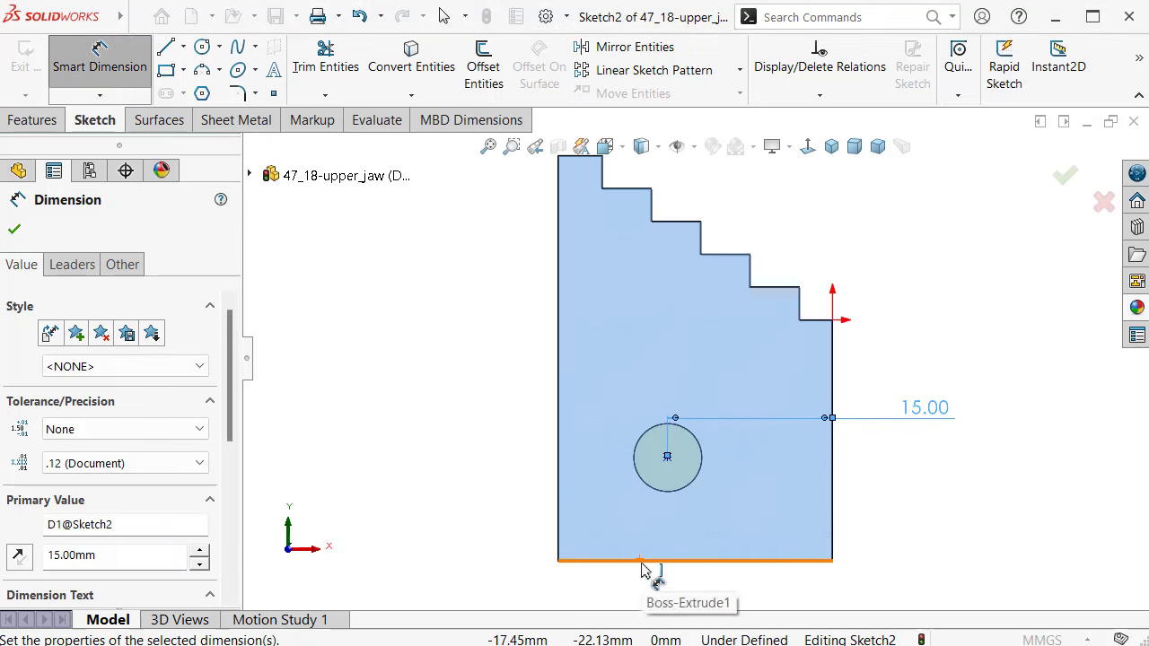
# - Locate the hole 8 mm above the bottom edge, create it, and view the part isometrically
pyautogui.click(642, 561)
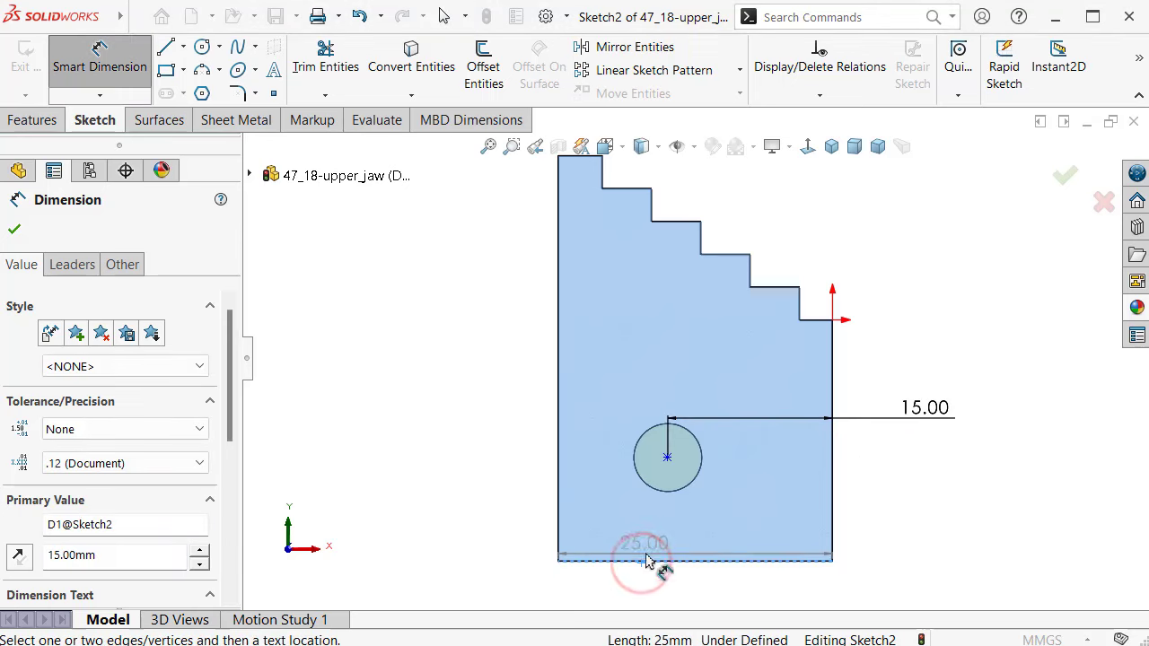
pyautogui.click(667, 458)
pyautogui.click(478, 499)
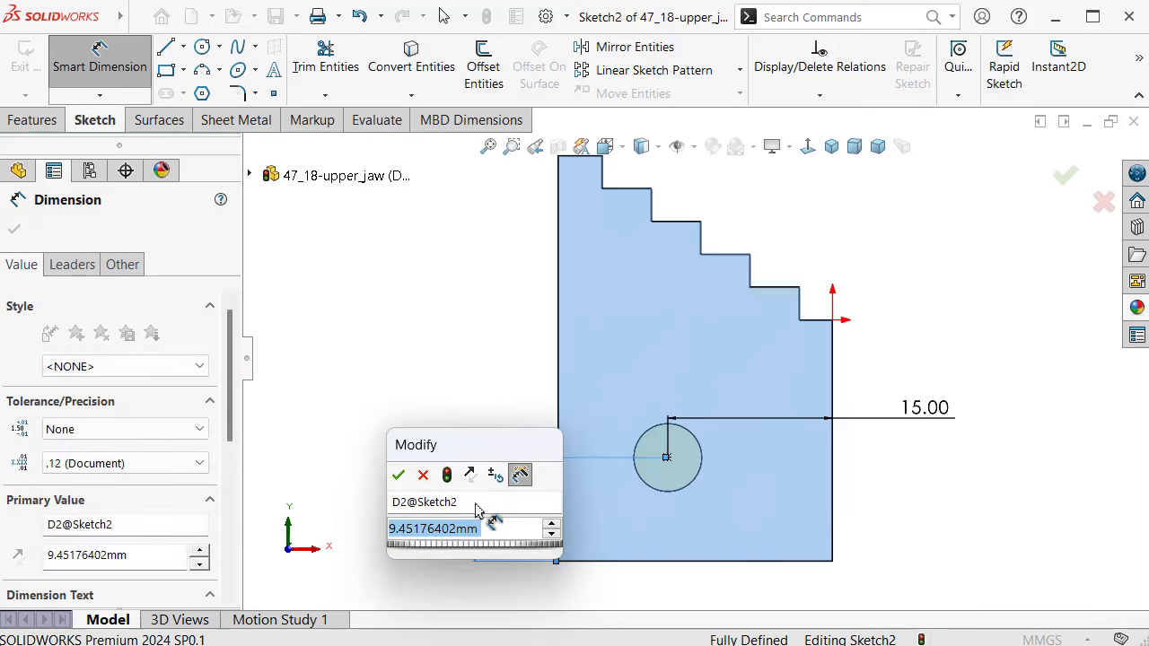
pyautogui.write('8')
pyautogui.press('Return')
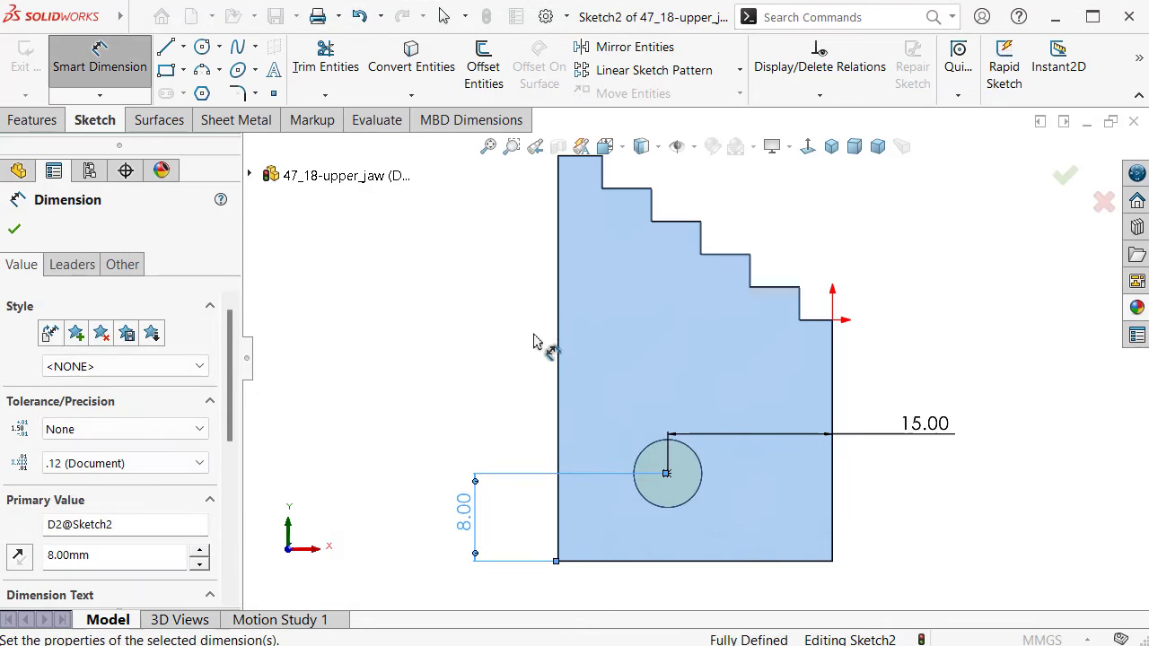
pyautogui.click(13, 229)
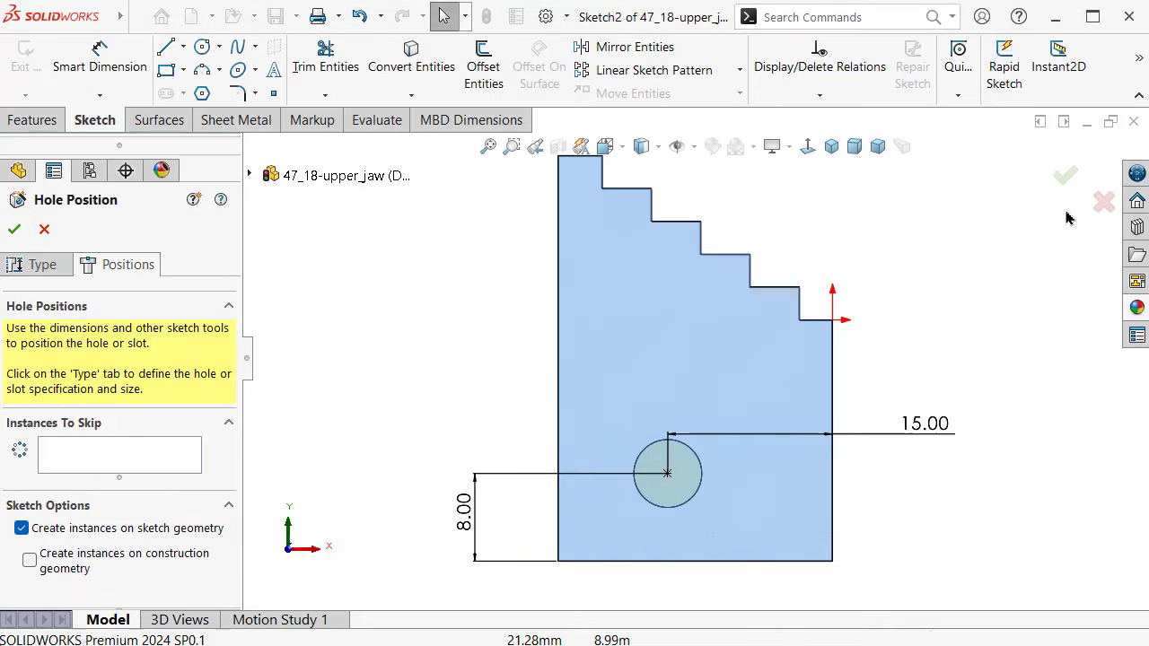
pyautogui.click(1065, 180)
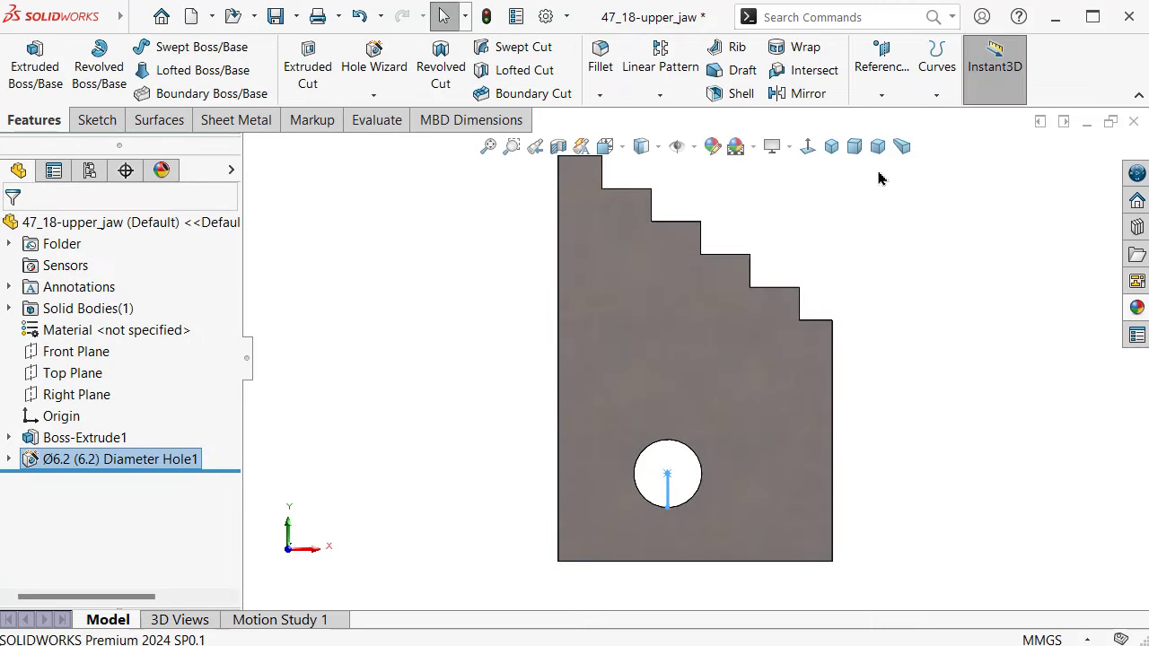
pyautogui.click(830, 146)
pyautogui.click(375, 305)
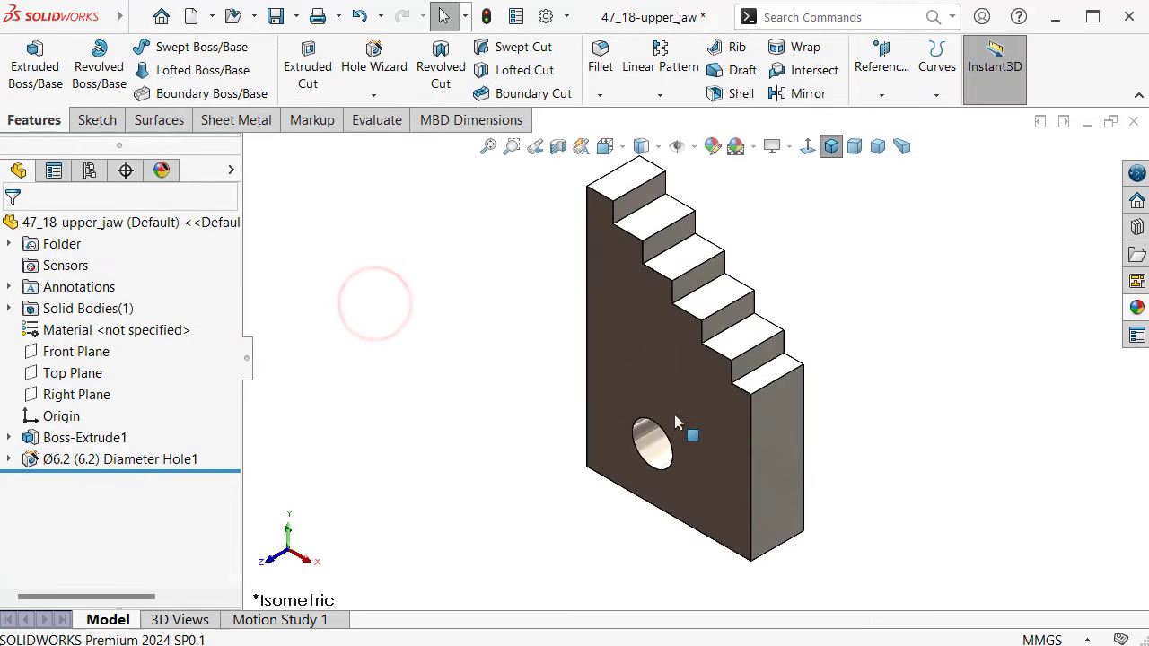
# - Mirror the plate body about its right side face, then show it in dimetric perspective
pyautogui.click(807, 94)
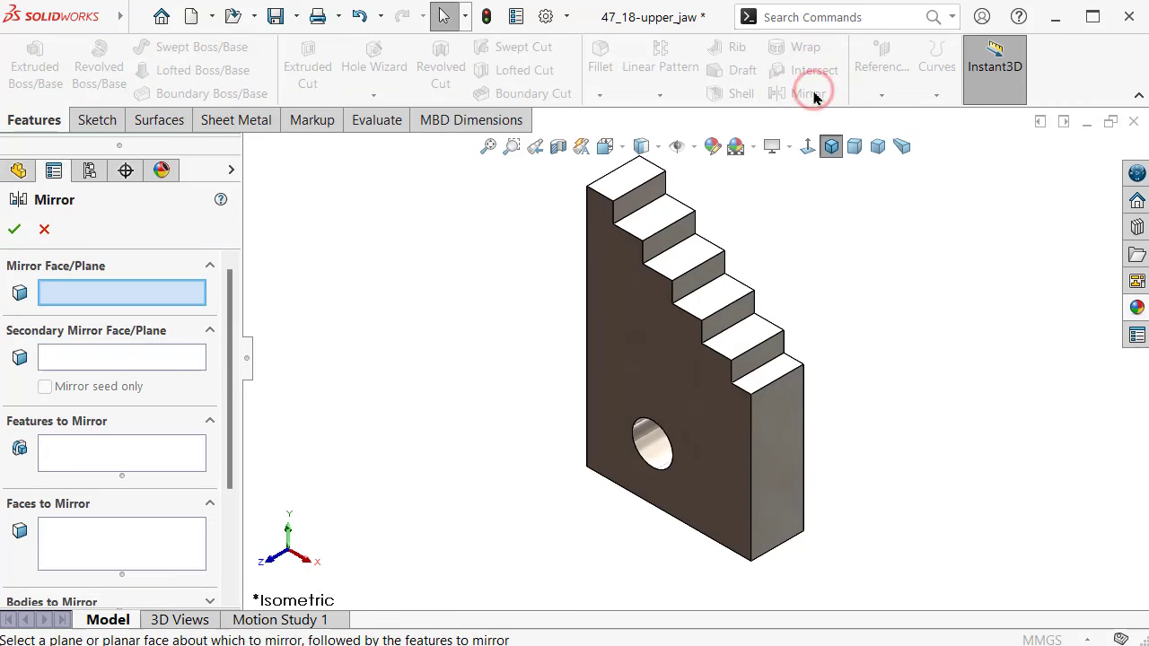
pyautogui.click(777, 440)
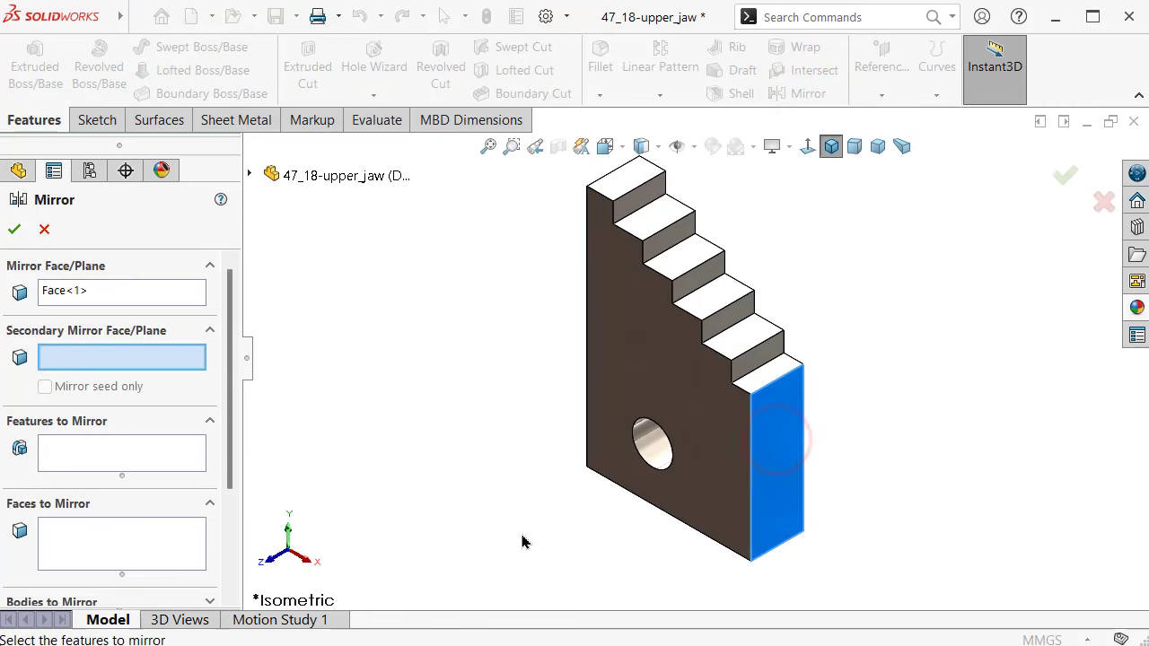
pyautogui.moveTo(229, 458); pyautogui.dragTo(229, 556)
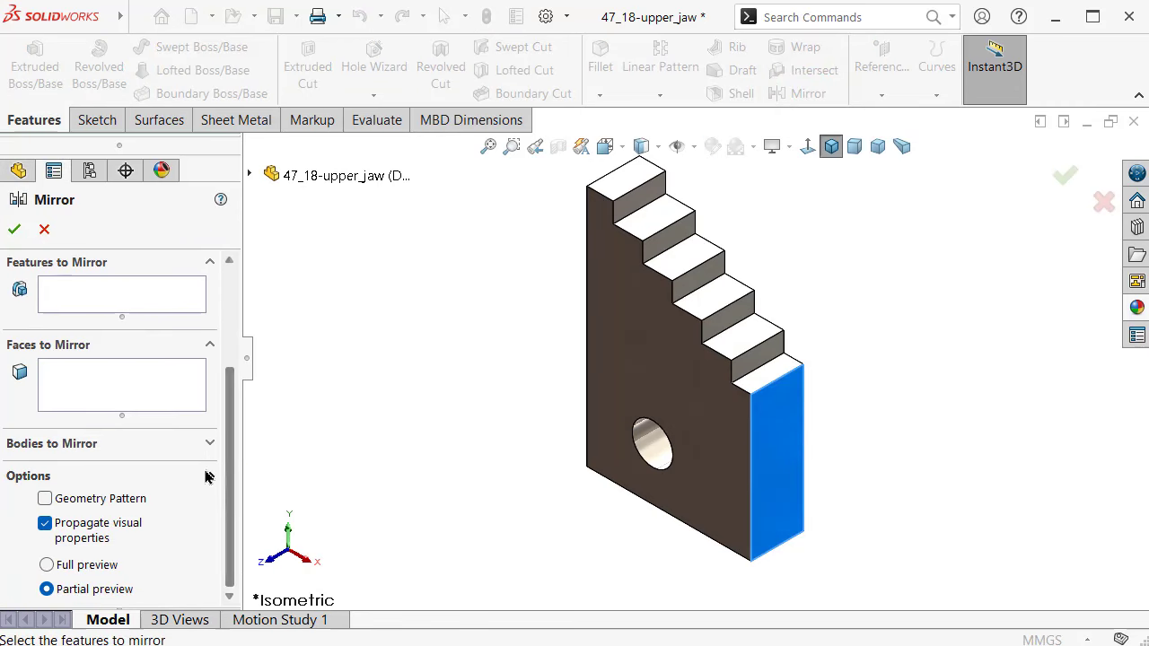
pyautogui.click(208, 444)
pyautogui.click(135, 395)
pyautogui.click(664, 355)
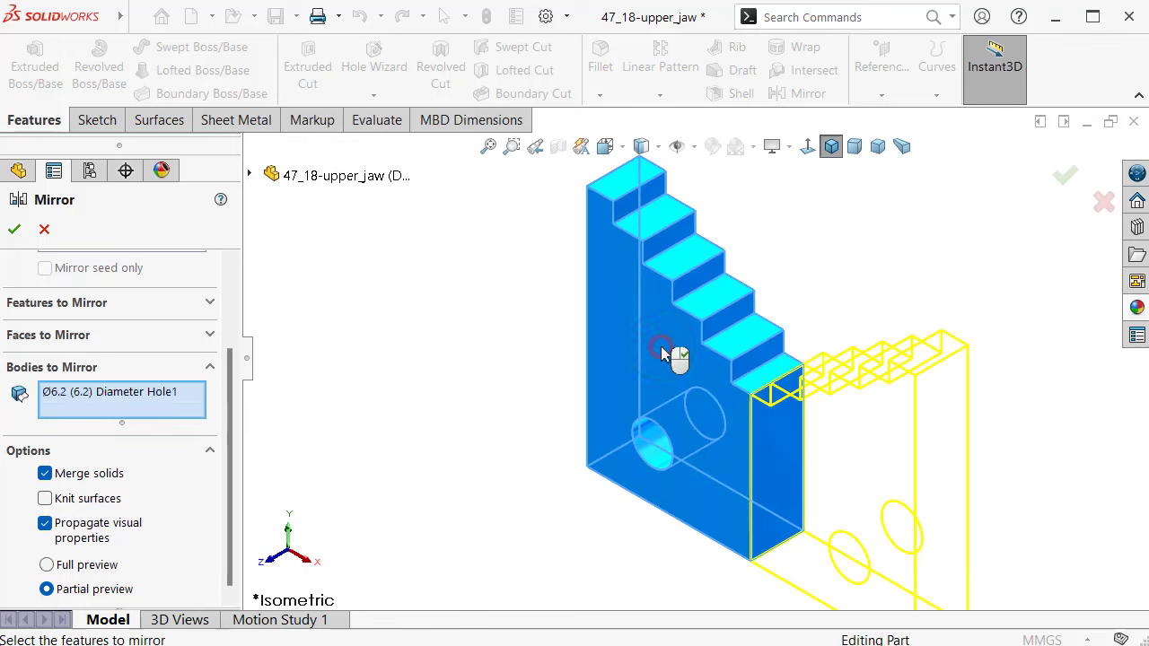
pyautogui.rightClick(661, 355)
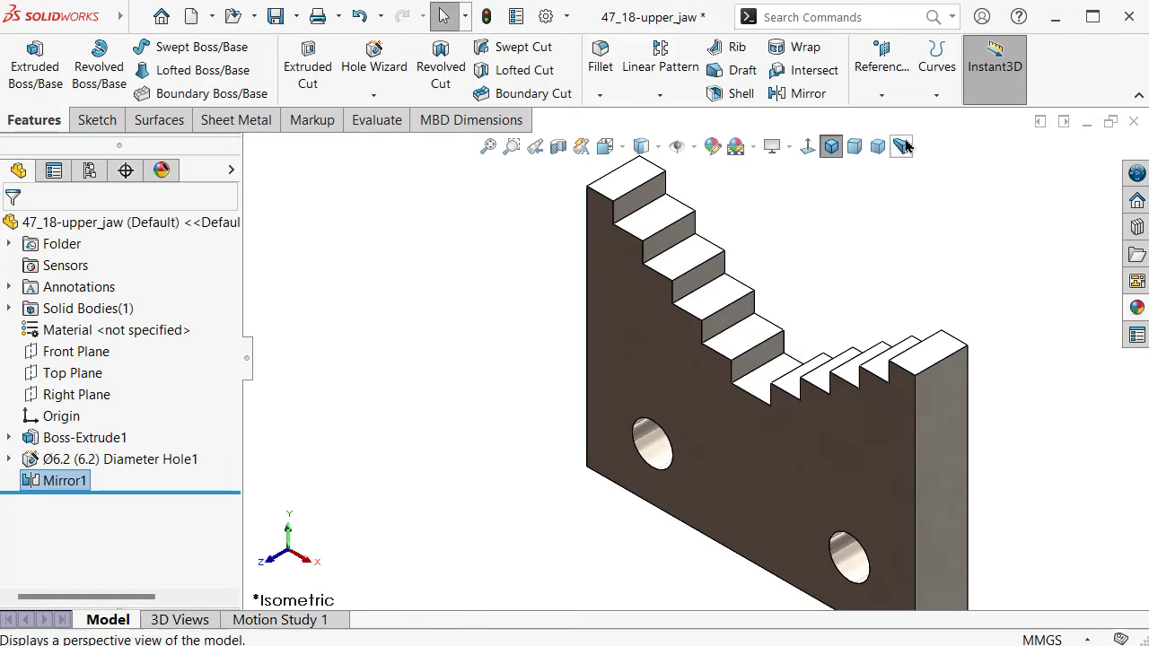
pyautogui.click(855, 147)
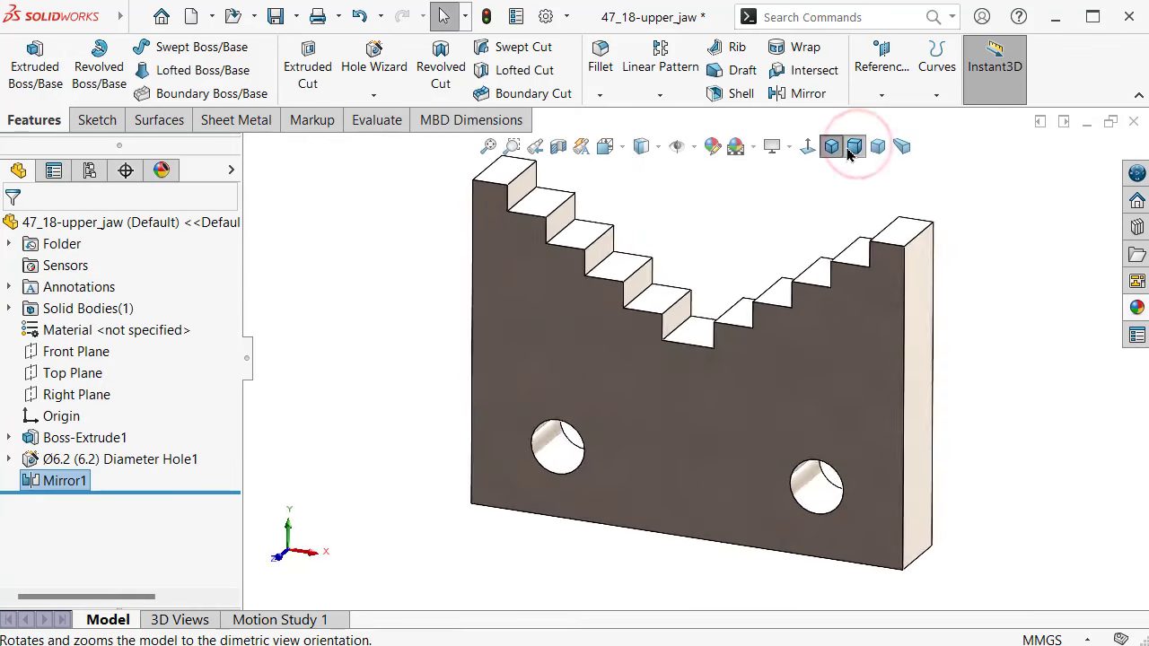
pyautogui.click(901, 147)
pyautogui.click(246, 366)
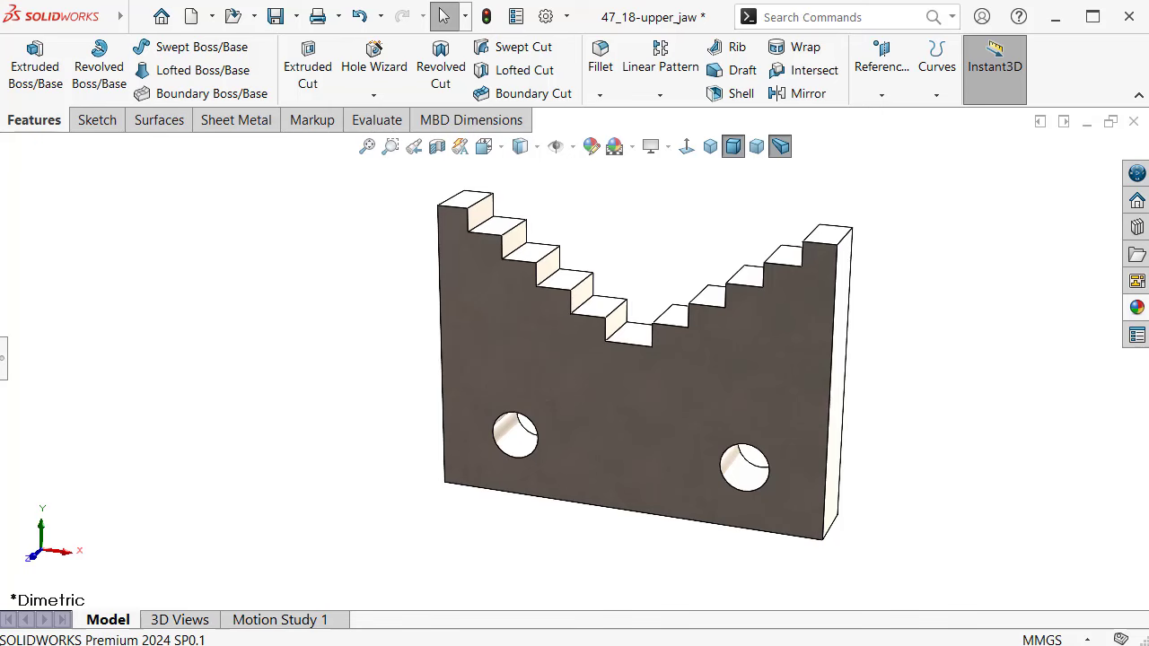
pyautogui.press('Up')
pyautogui.press('Up')
pyautogui.press('Up')
pyautogui.press('Left')
pyautogui.press('Left')
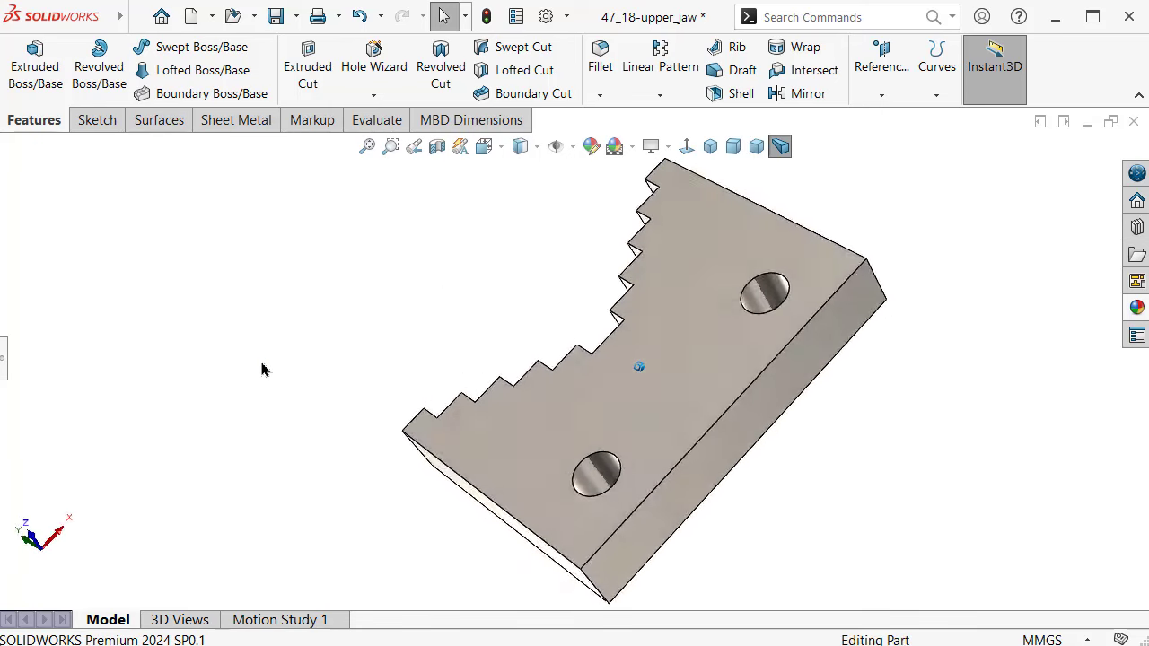
pyautogui.press('Left')
pyautogui.press('Left')
pyautogui.press('Down')
pyautogui.press('Down')
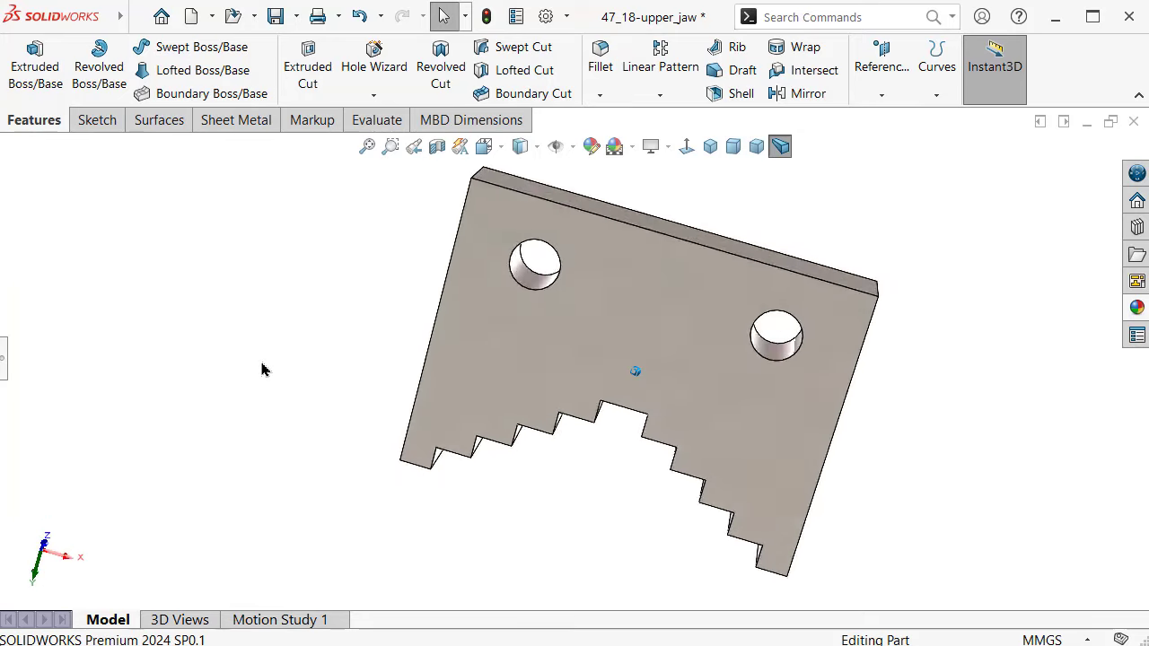
pyautogui.press('Left')
pyautogui.press('Down')
pyautogui.press('Down')
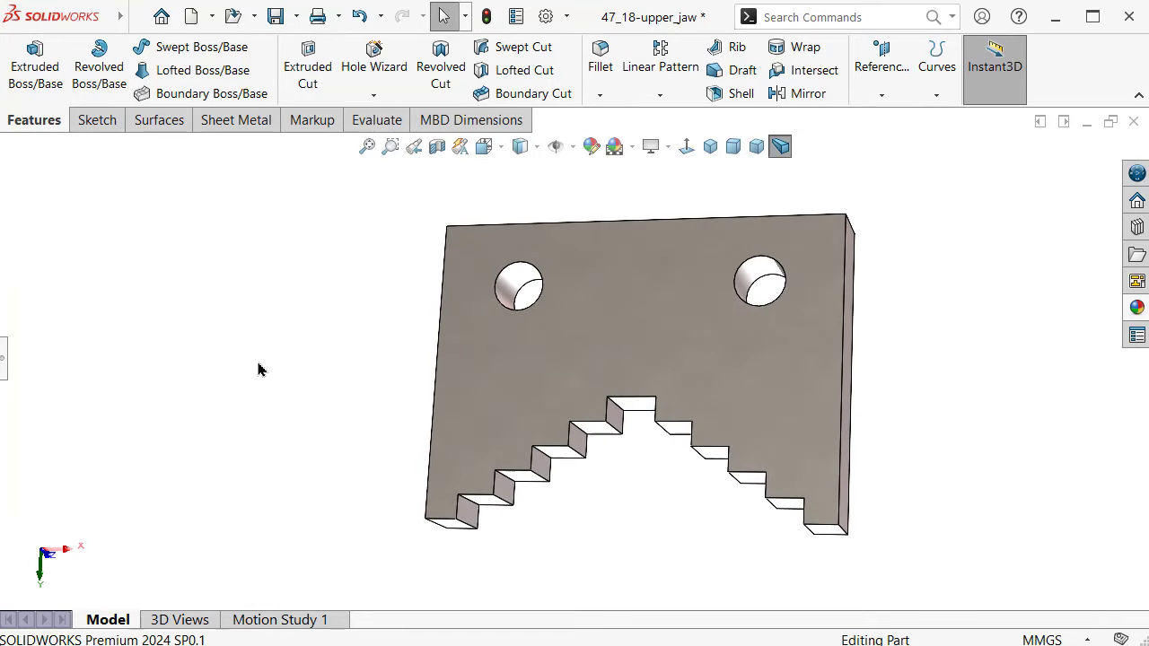
pyautogui.press('Up')
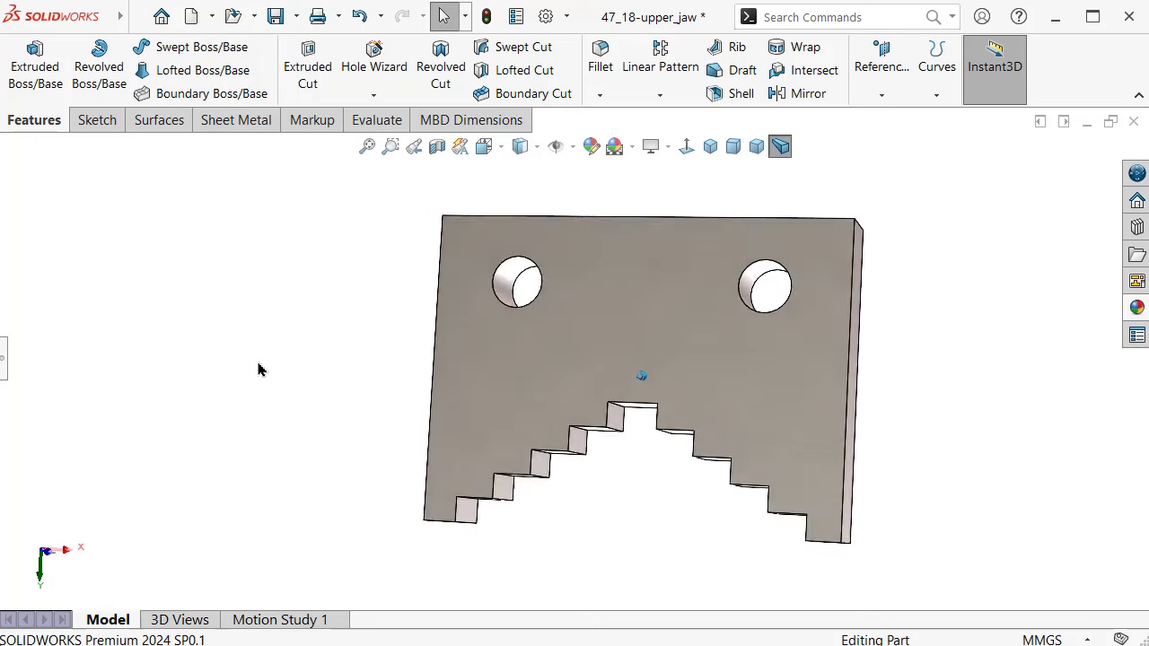
pyautogui.press('Up')
pyautogui.press('Up')
pyautogui.press('Down')
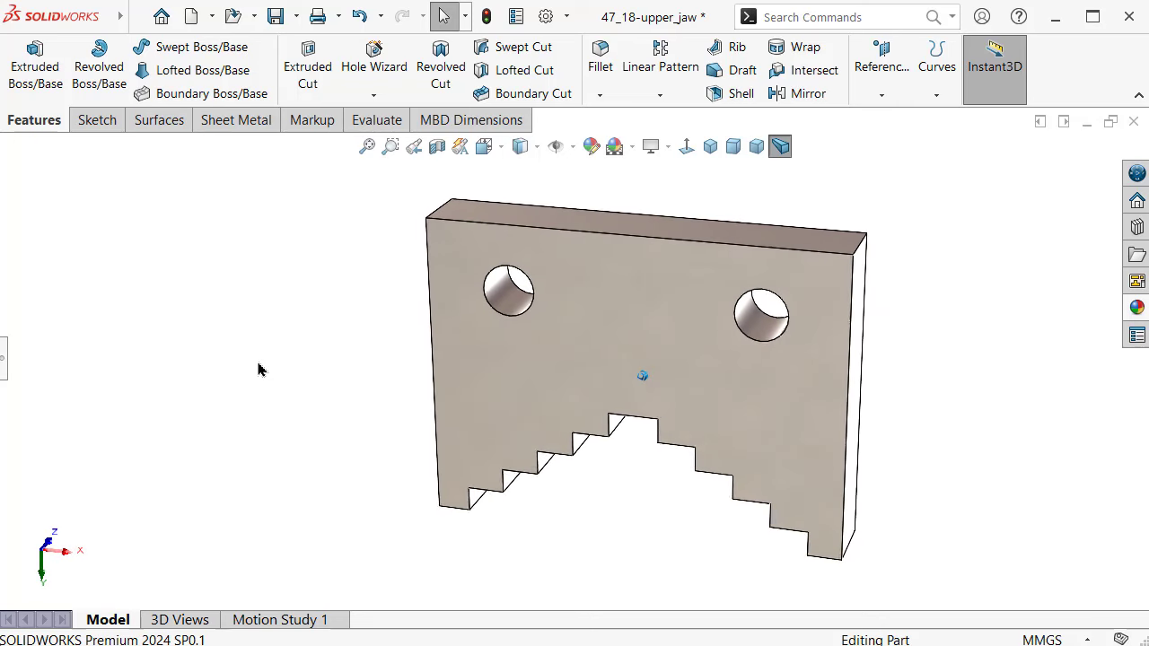